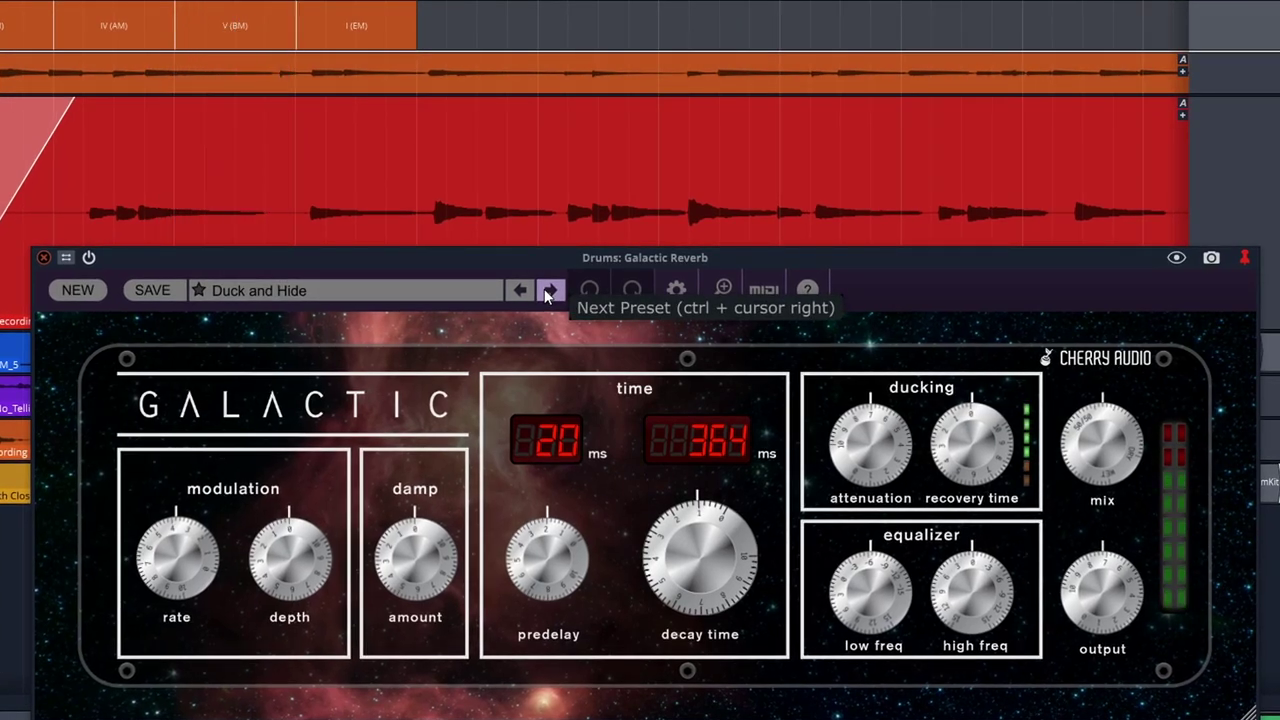
# Advance the drum track's Galactic Reverb to the preset after Duck and Hide
pyautogui.click(548, 292)
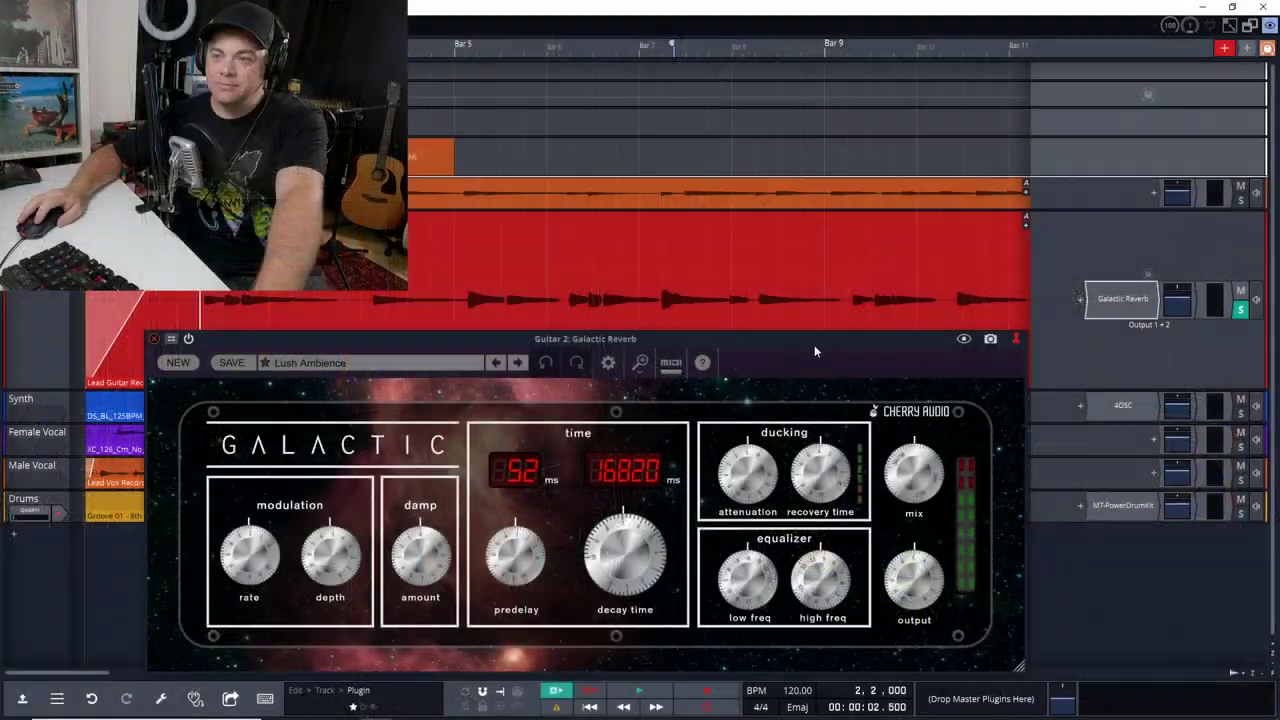
# Play the guitar through the Lush Ambience preset, compare it with the reverb bypassed, and set the wet/dry mix to 34.0%
pyautogui.press('space')
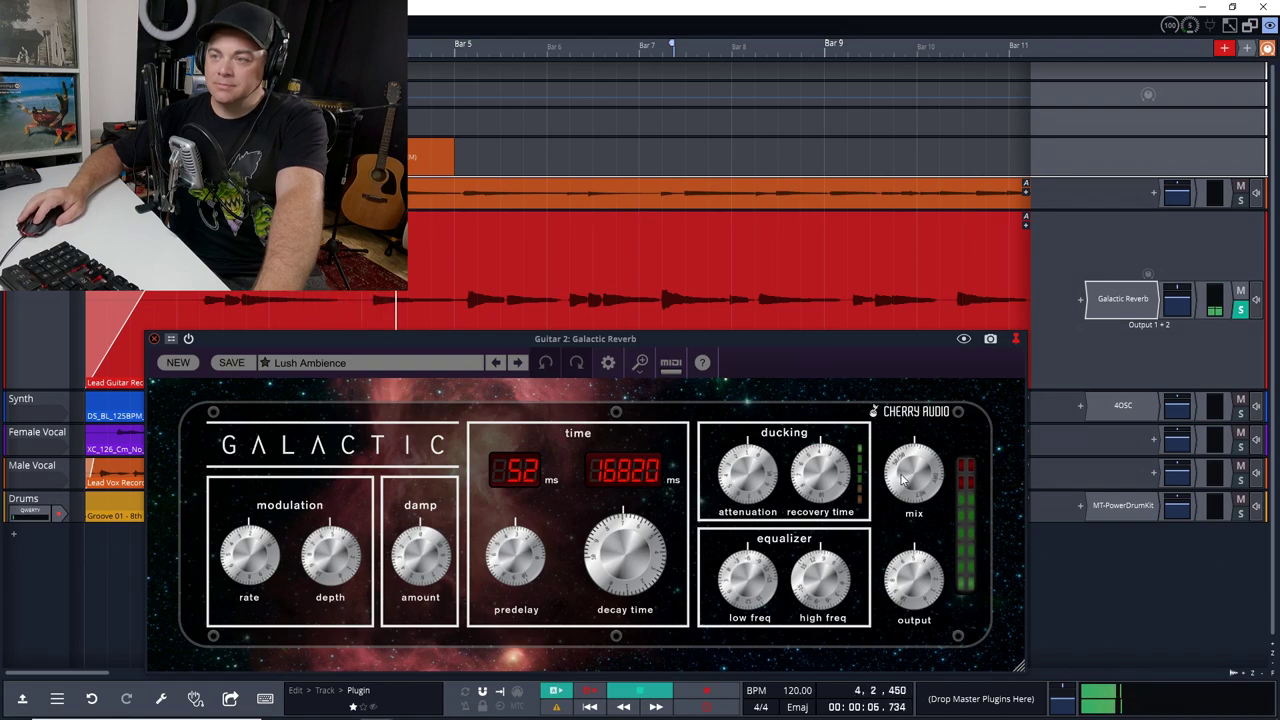
pyautogui.moveTo(900, 478)
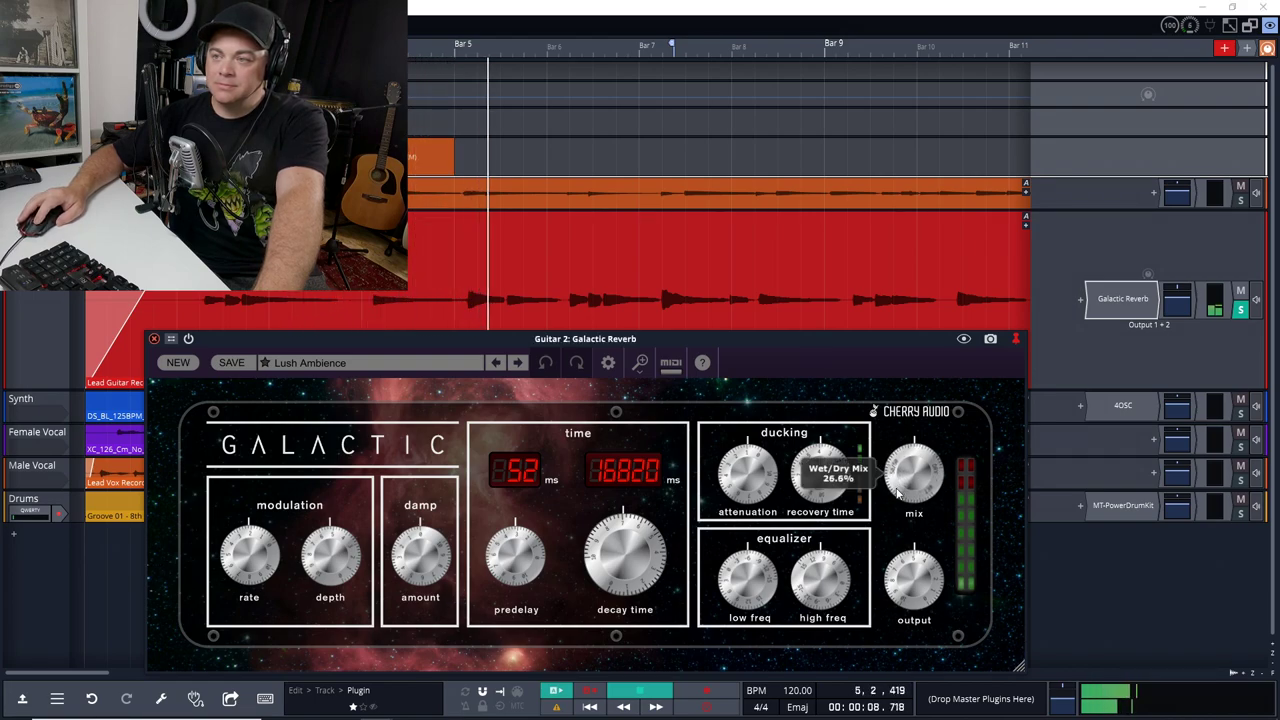
pyautogui.click(896, 490)
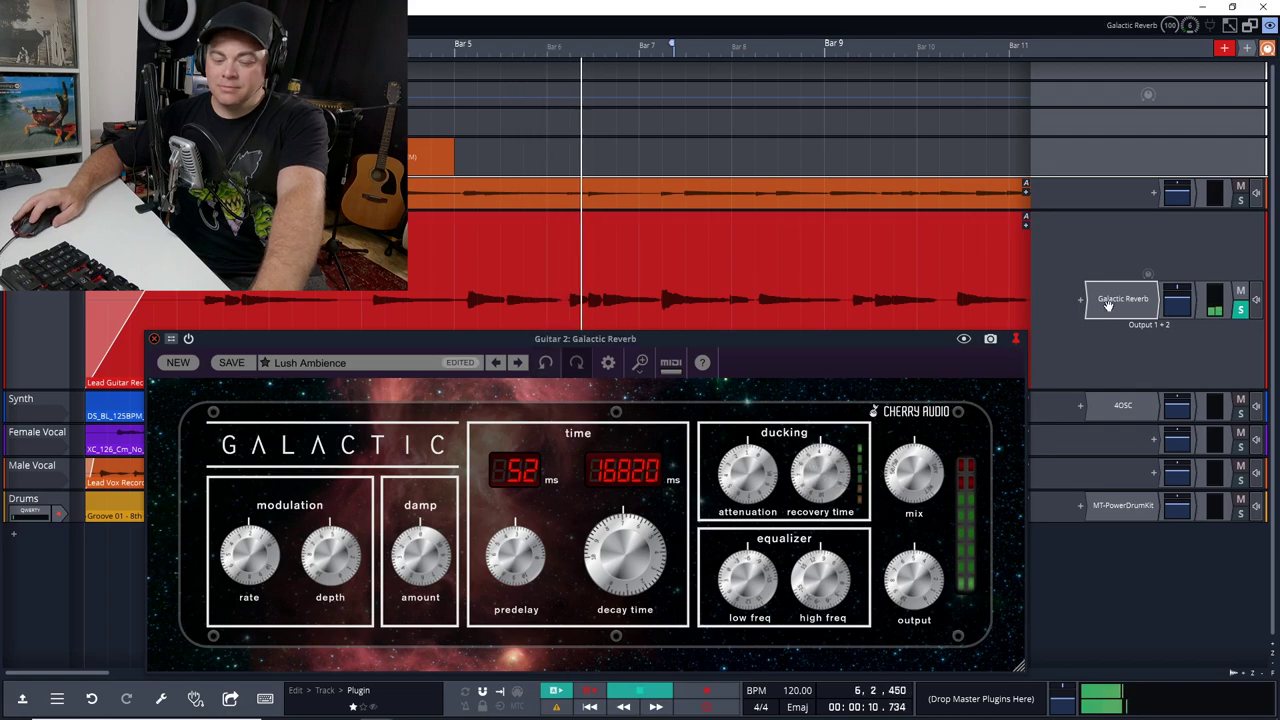
pyautogui.click(1108, 305)
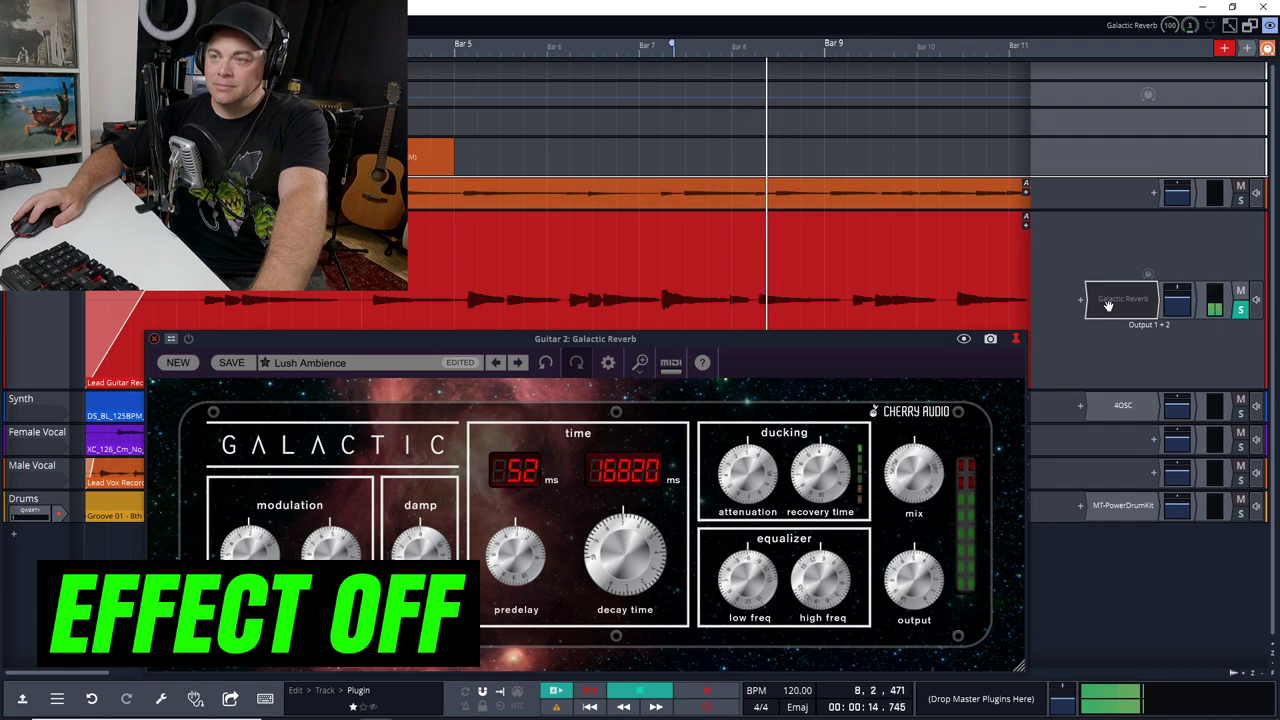
pyautogui.click(1108, 305)
pyautogui.moveTo(906, 476)
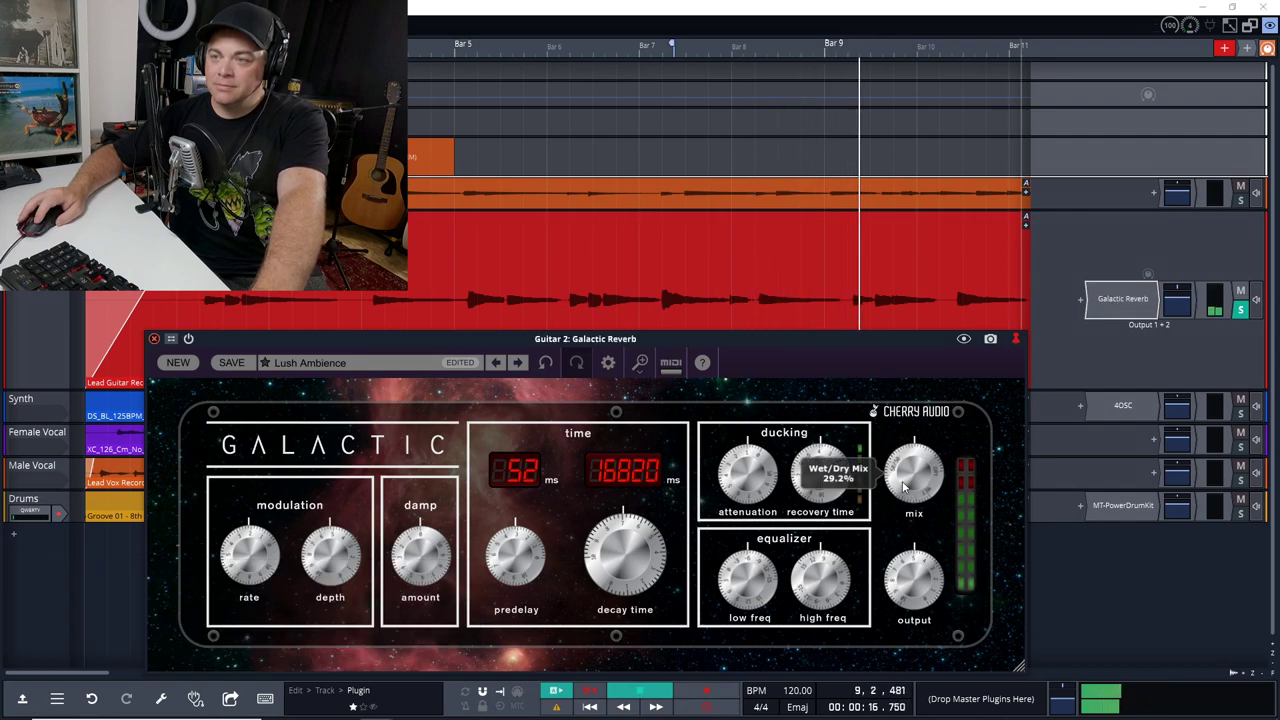
pyautogui.moveTo(906, 476); pyautogui.dragTo(910, 466)
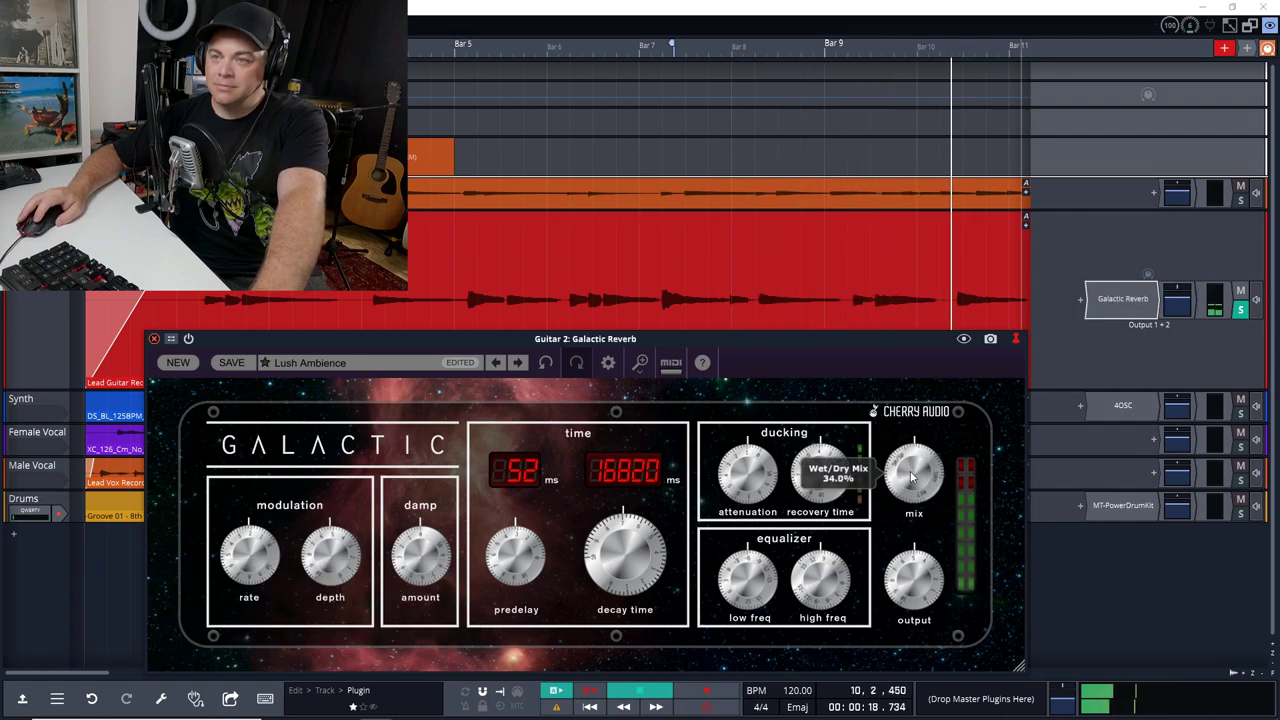
# Load the Medium Hall preset, adjust its wet/dry mix, and compare the playing guitar with the reverb bypassed and enabled
pyautogui.click(518, 363)
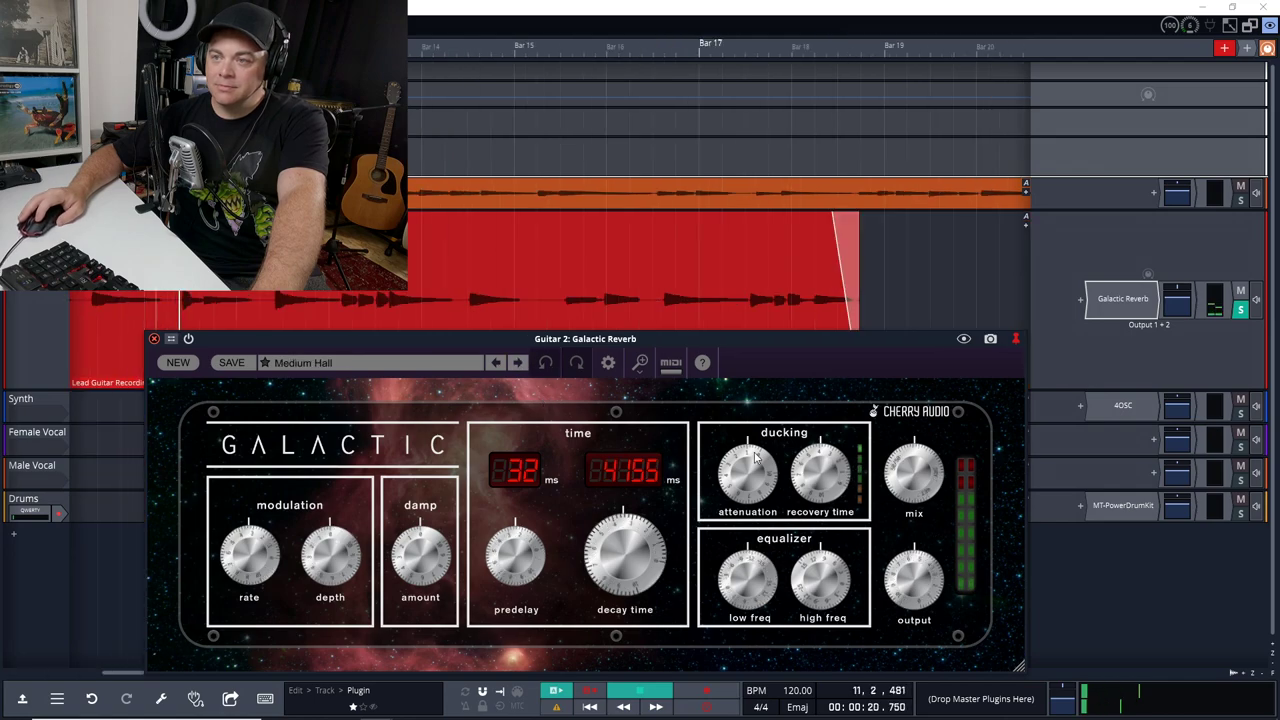
pyautogui.moveTo(895, 458)
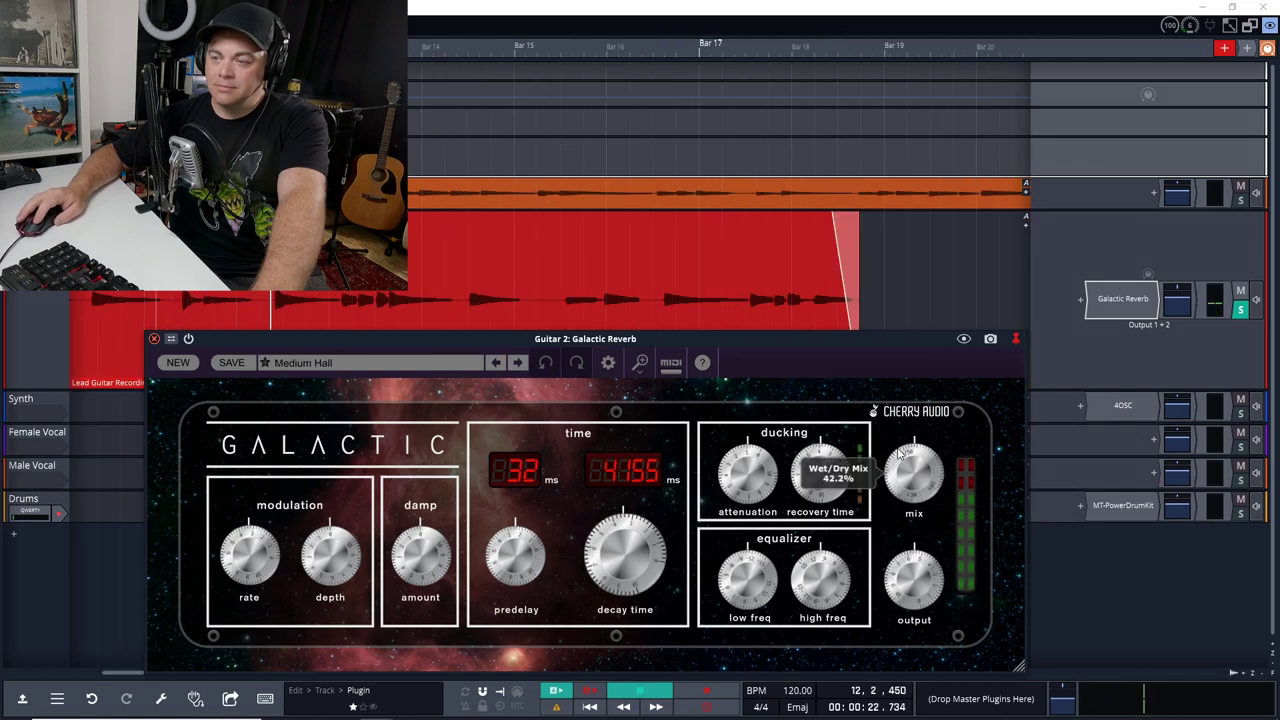
pyautogui.moveTo(903, 452); pyautogui.dragTo(928, 458)
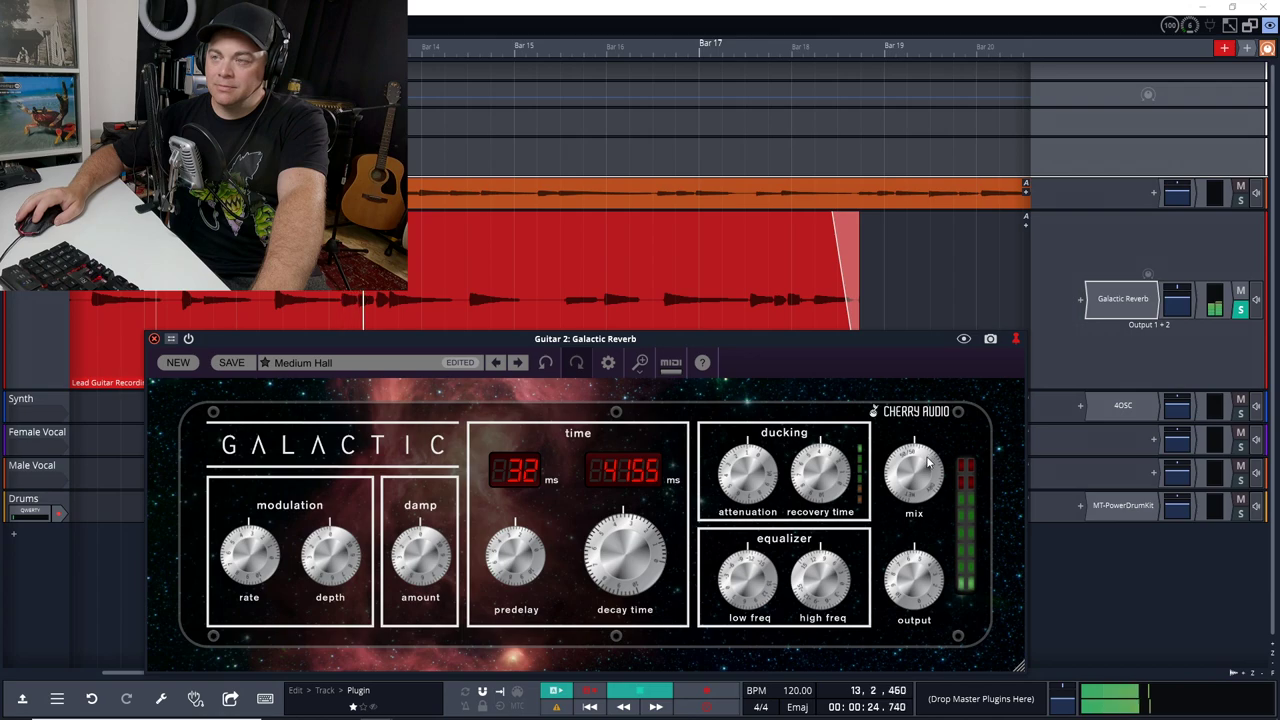
pyautogui.click(1125, 300)
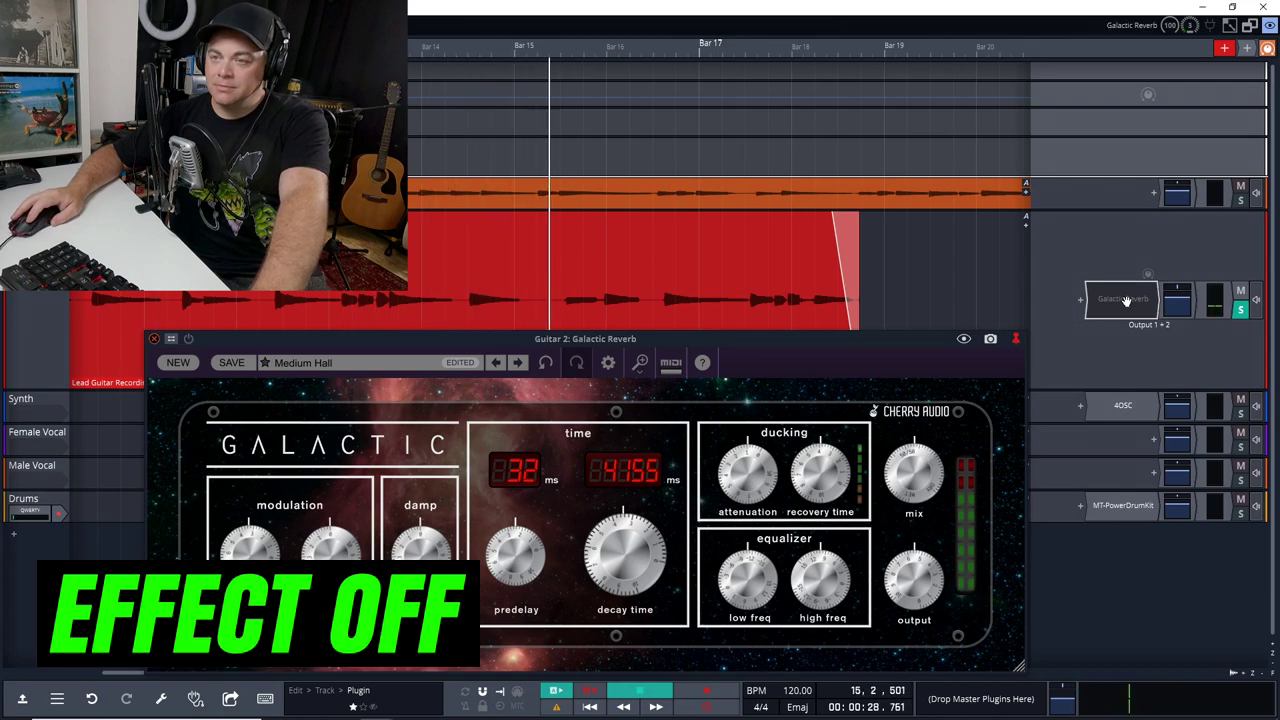
pyautogui.click(1125, 300)
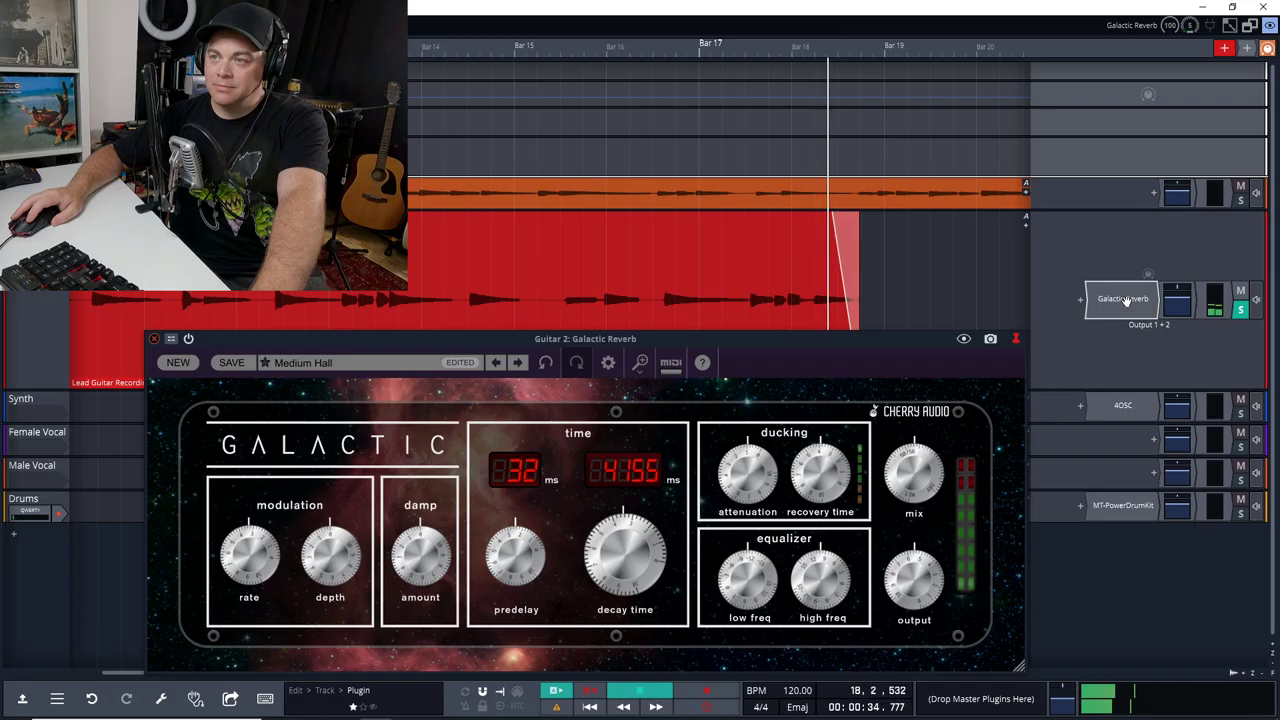
pyautogui.press('space')
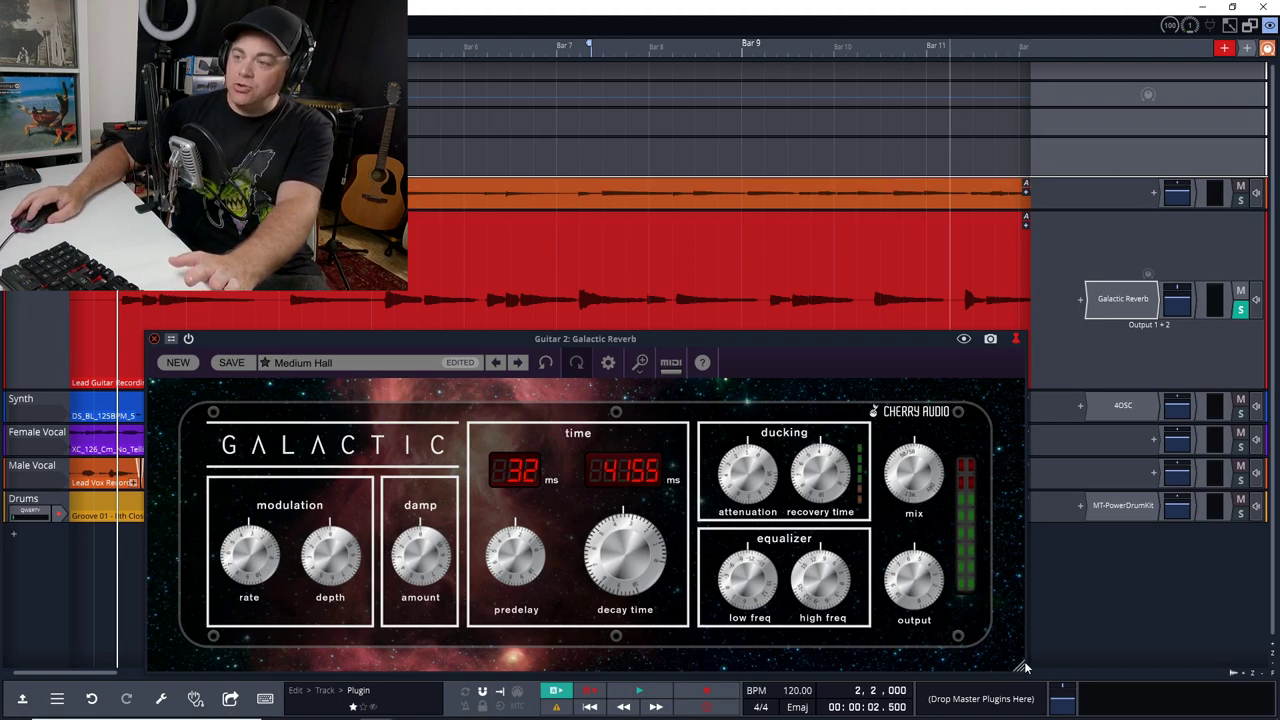
# Enlarge the Galactic Reverb plugin window slightly
pyautogui.moveTo(1018, 665); pyautogui.dragTo(1082, 690)
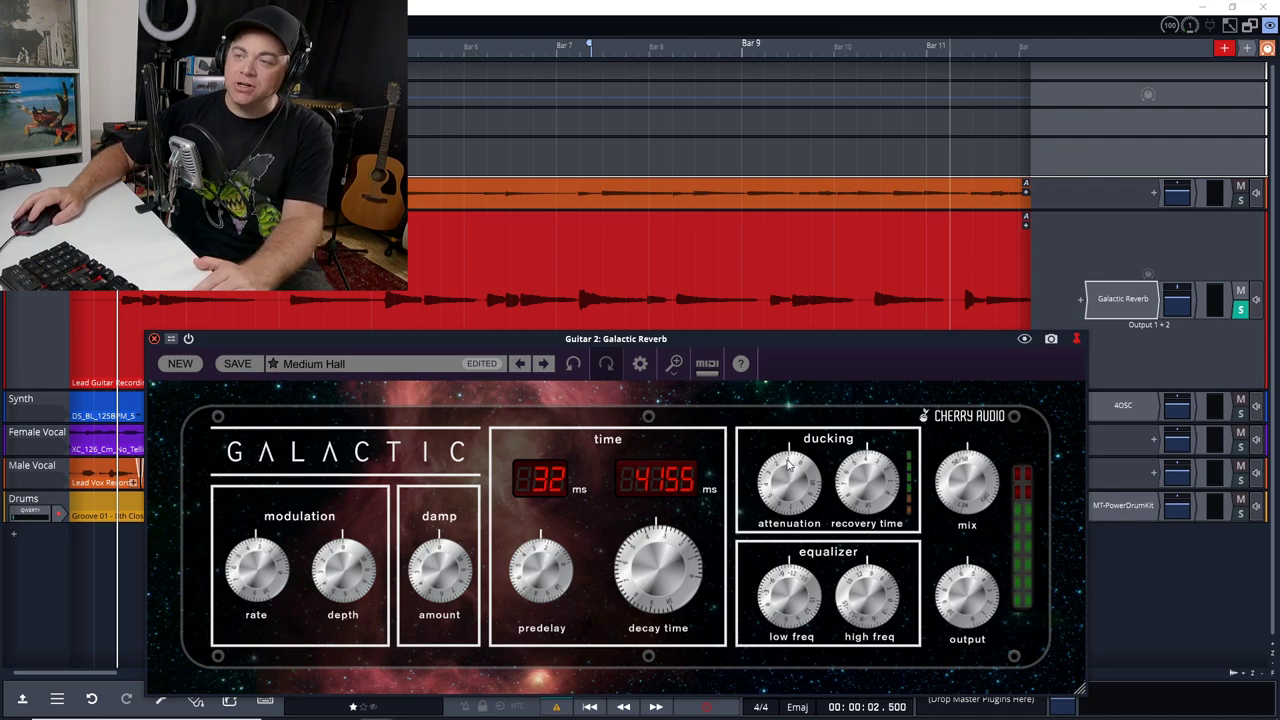
pyautogui.moveTo(790, 472)
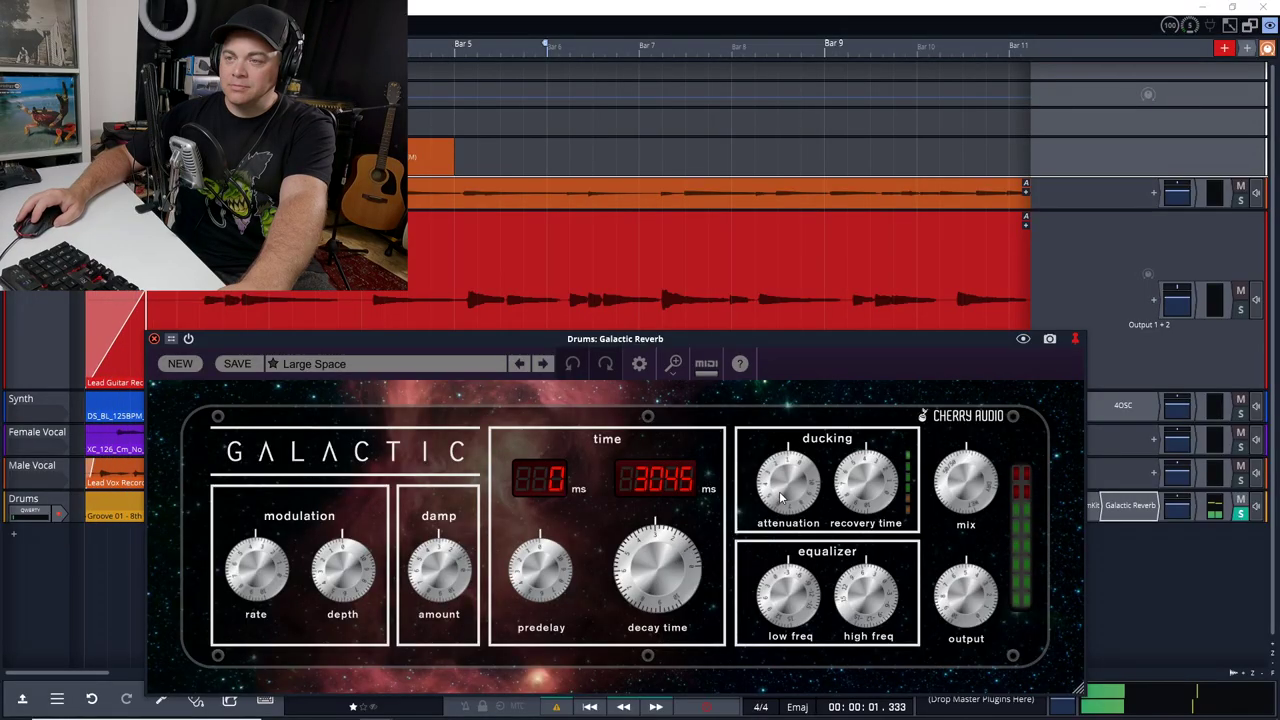
# Set the drum reverb's ducking attenuation to 61.4% during playback of the Large Space preset, and stop playback
pyautogui.moveTo(782, 497); pyautogui.dragTo(800, 368)
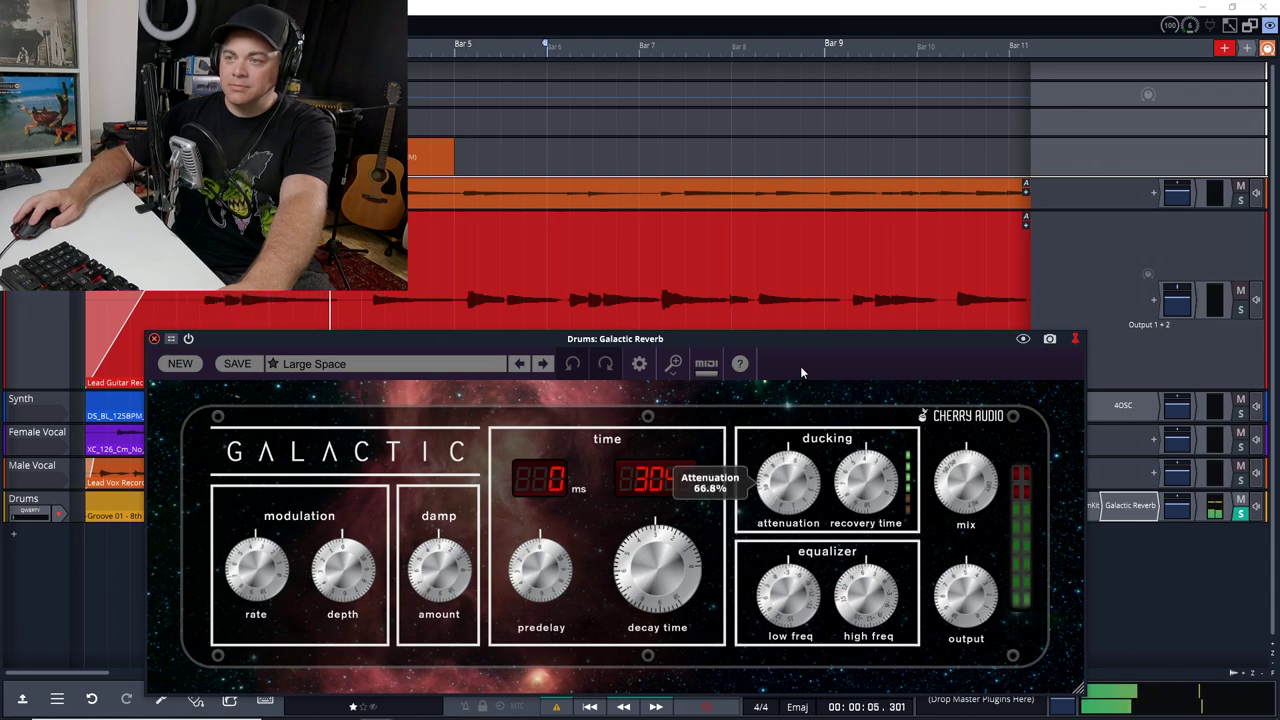
pyautogui.moveTo(800, 366); pyautogui.dragTo(792, 378)
pyautogui.press('space')
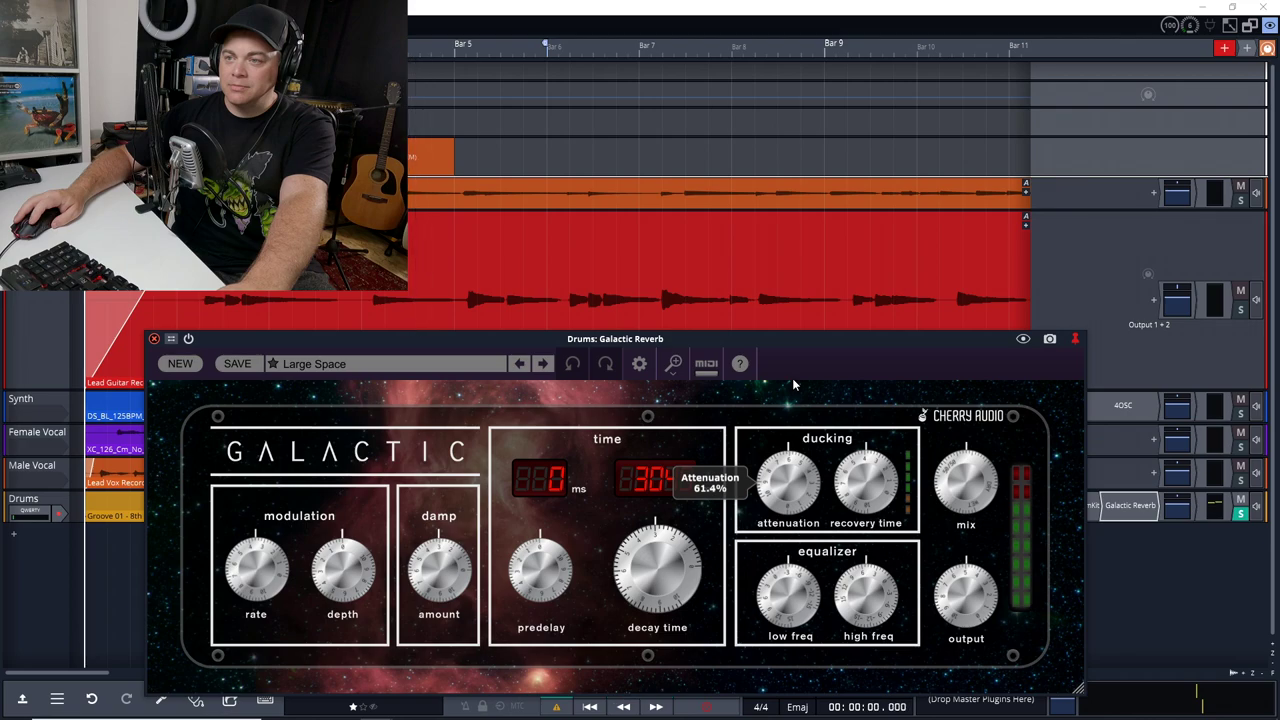
# Replay the drums and lower the ducking attenuation to 35.7% while listening
pyautogui.press('space')
pyautogui.moveTo(796, 452); pyautogui.dragTo(787, 486)
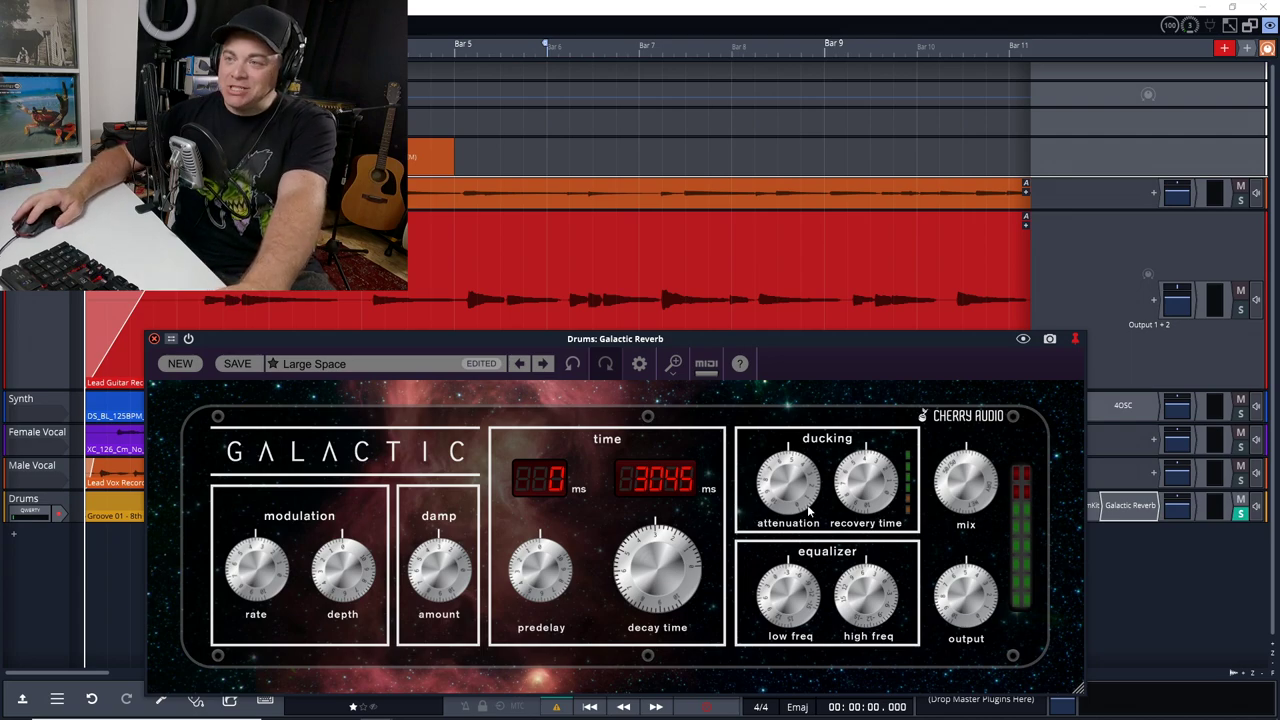
pyautogui.moveTo(791, 490)
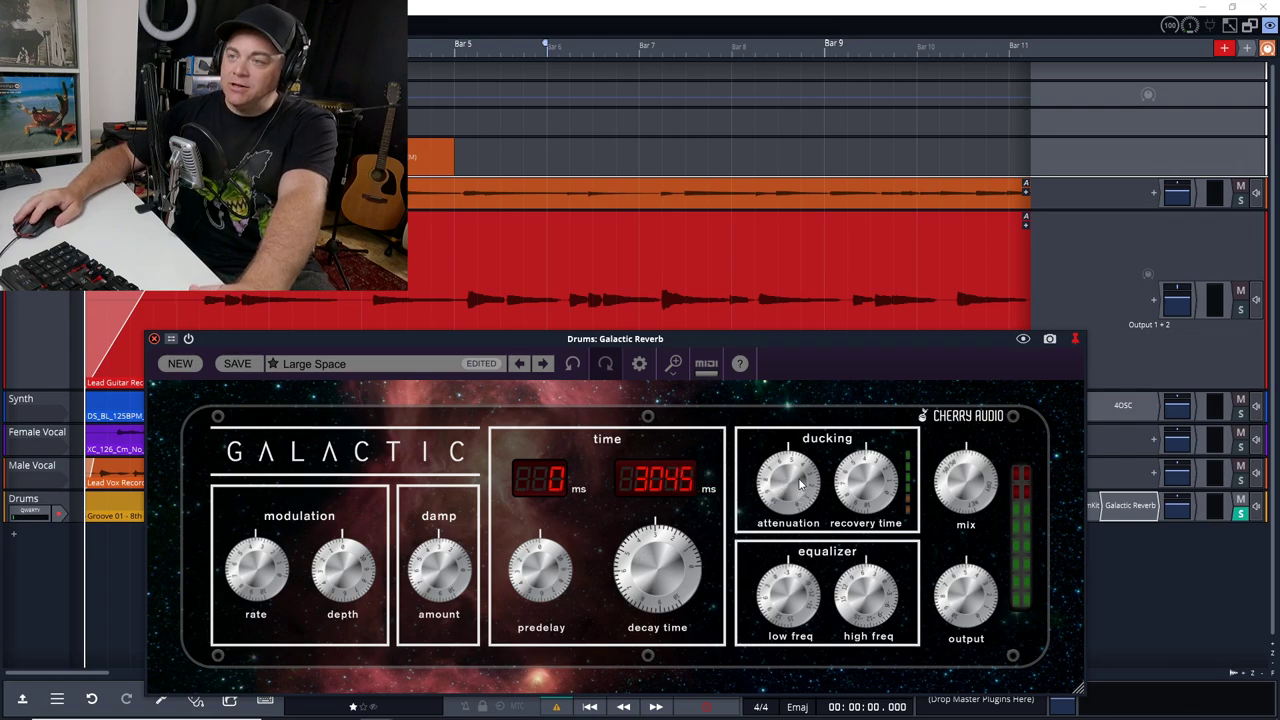
pyautogui.press('space')
pyautogui.moveTo(800, 484); pyautogui.dragTo(800, 517)
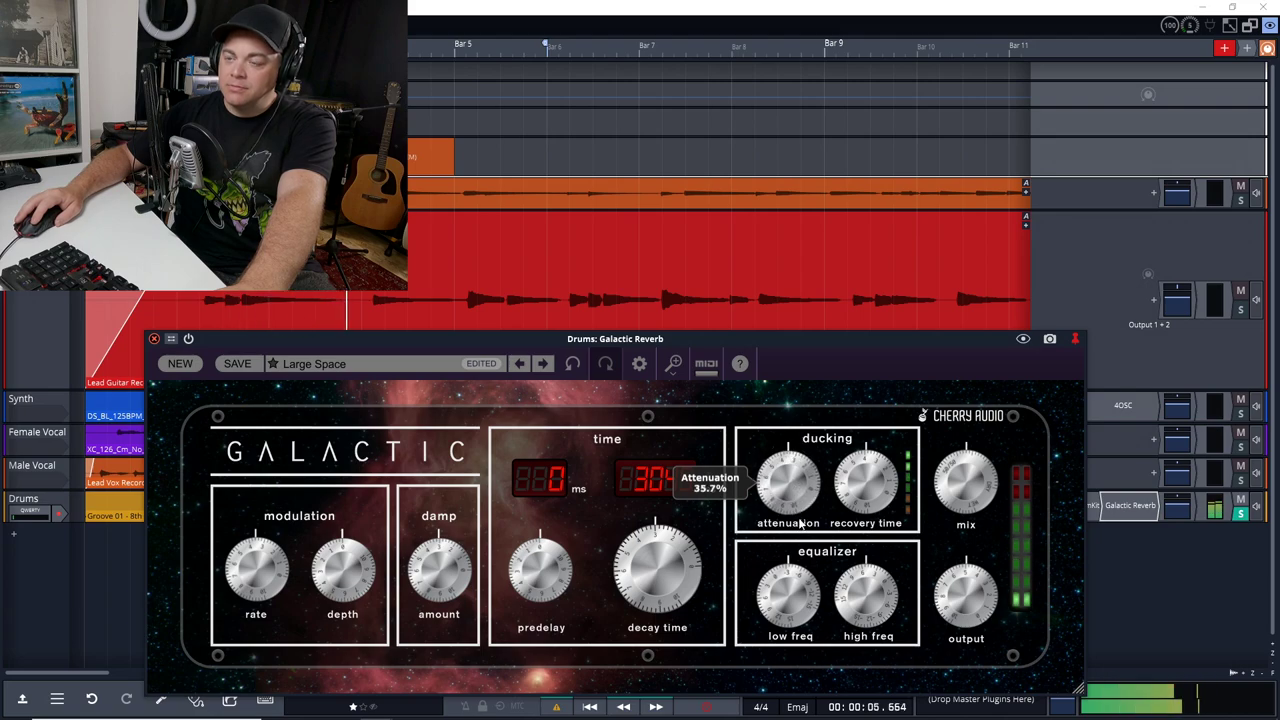
pyautogui.press('space')
pyautogui.moveTo(888, 456)
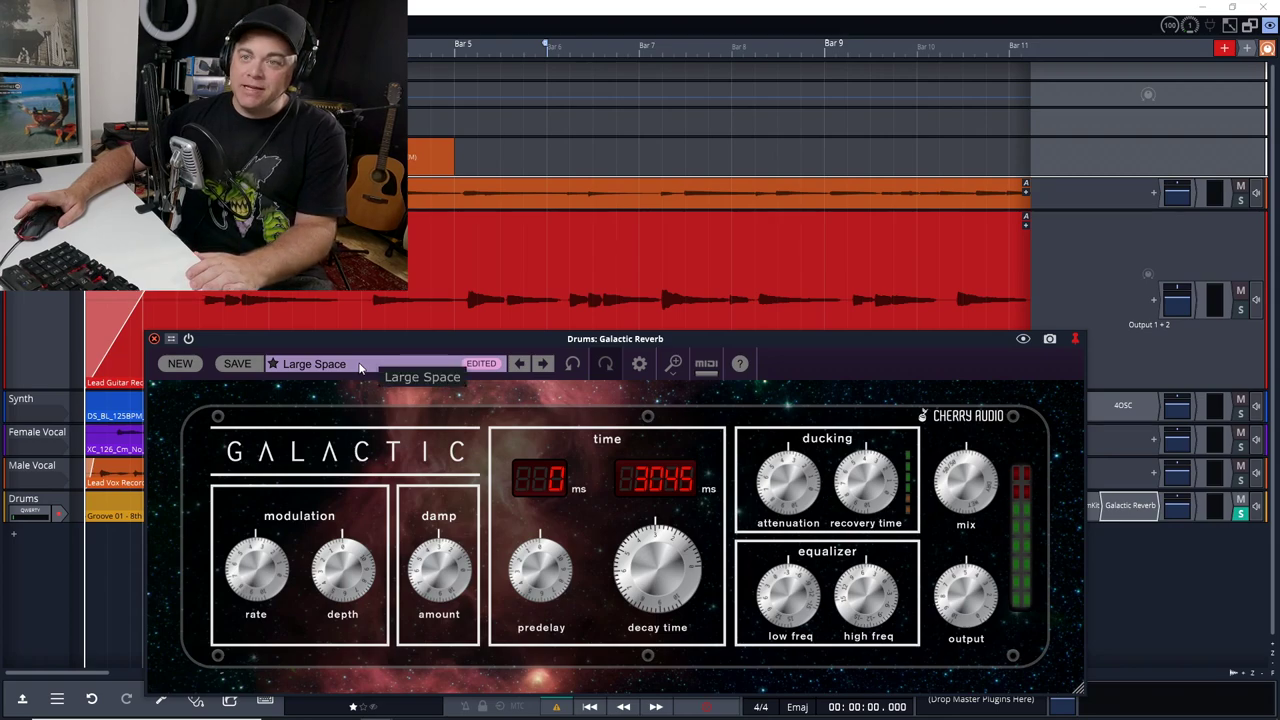
# Browse the reverb's factory presets in the Drums, Ducking, Guitars, Keys and Vocals categories
pyautogui.click(340, 364)
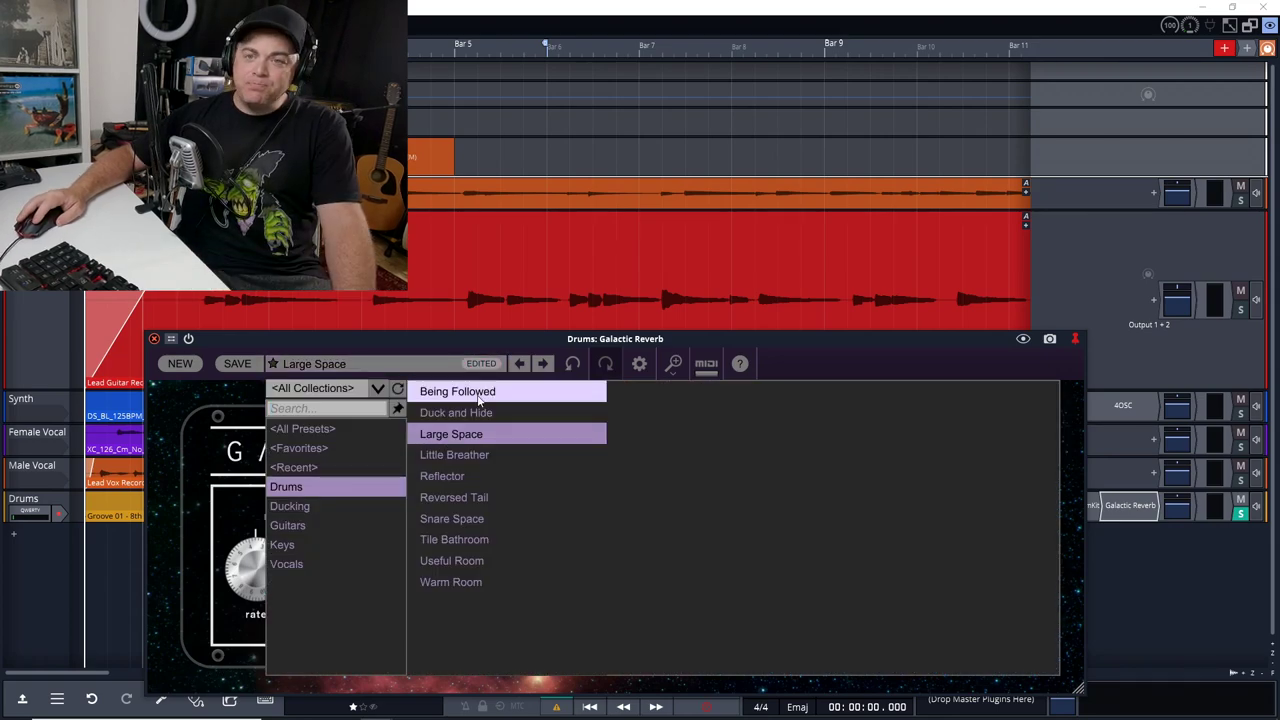
pyautogui.click(342, 507)
pyautogui.click(320, 526)
pyautogui.click(321, 545)
pyautogui.click(320, 564)
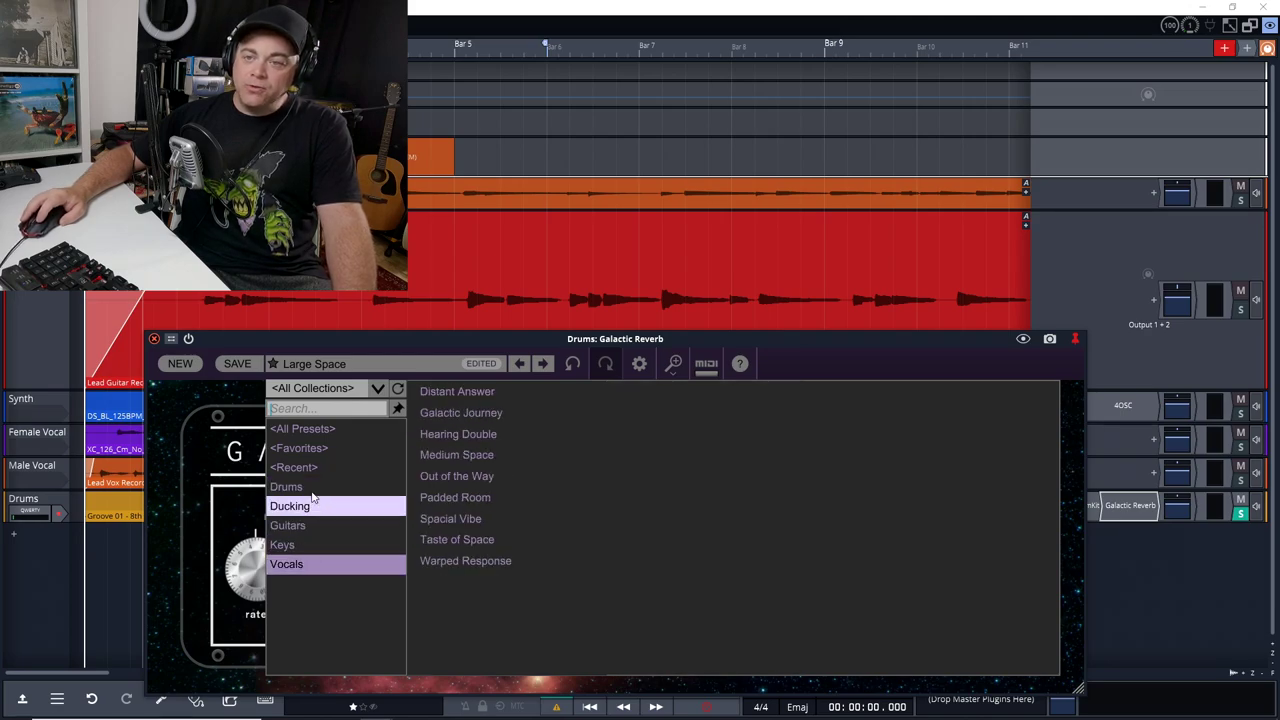
pyautogui.click(312, 487)
pyautogui.click(318, 506)
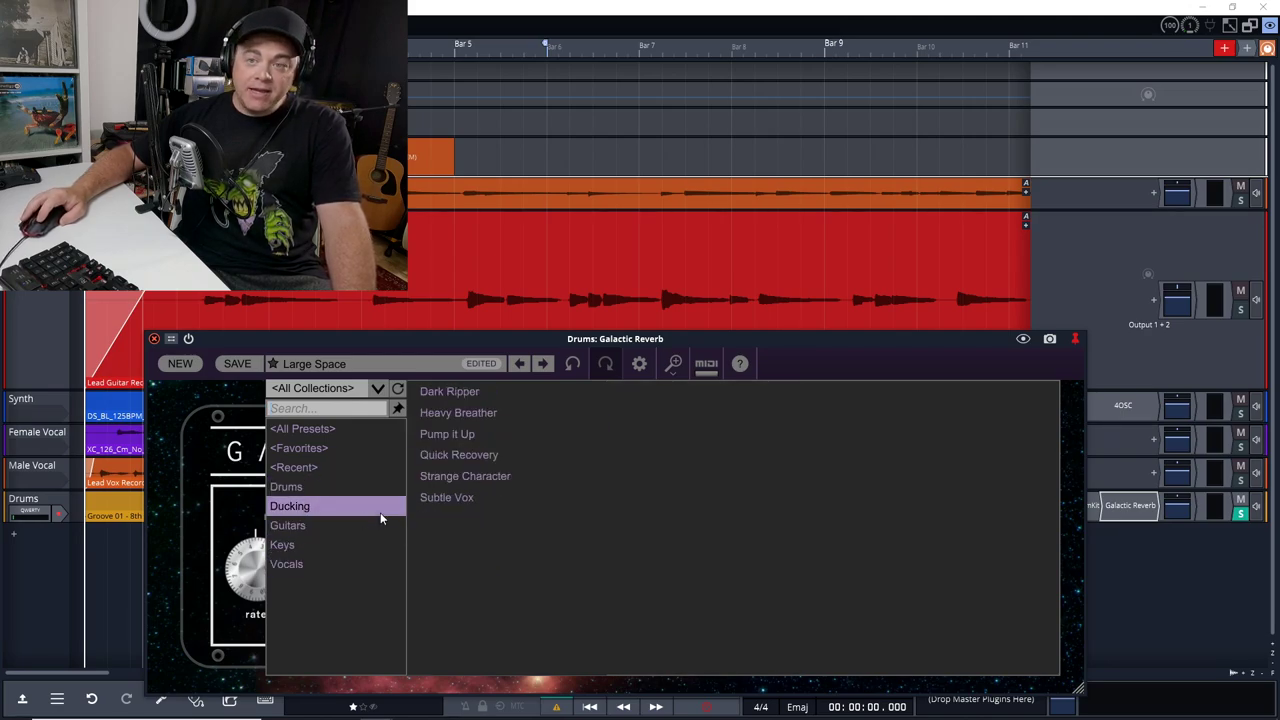
pyautogui.click(340, 526)
pyautogui.click(325, 564)
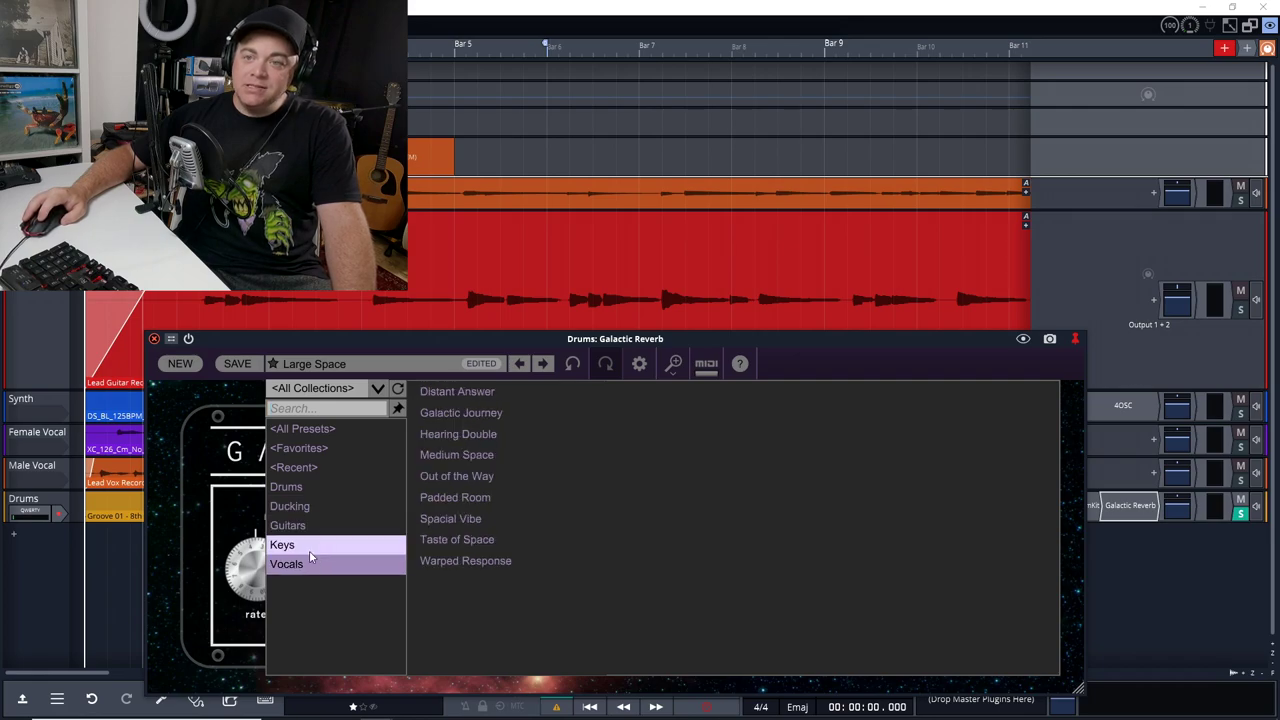
pyautogui.click(310, 550)
pyautogui.click(312, 564)
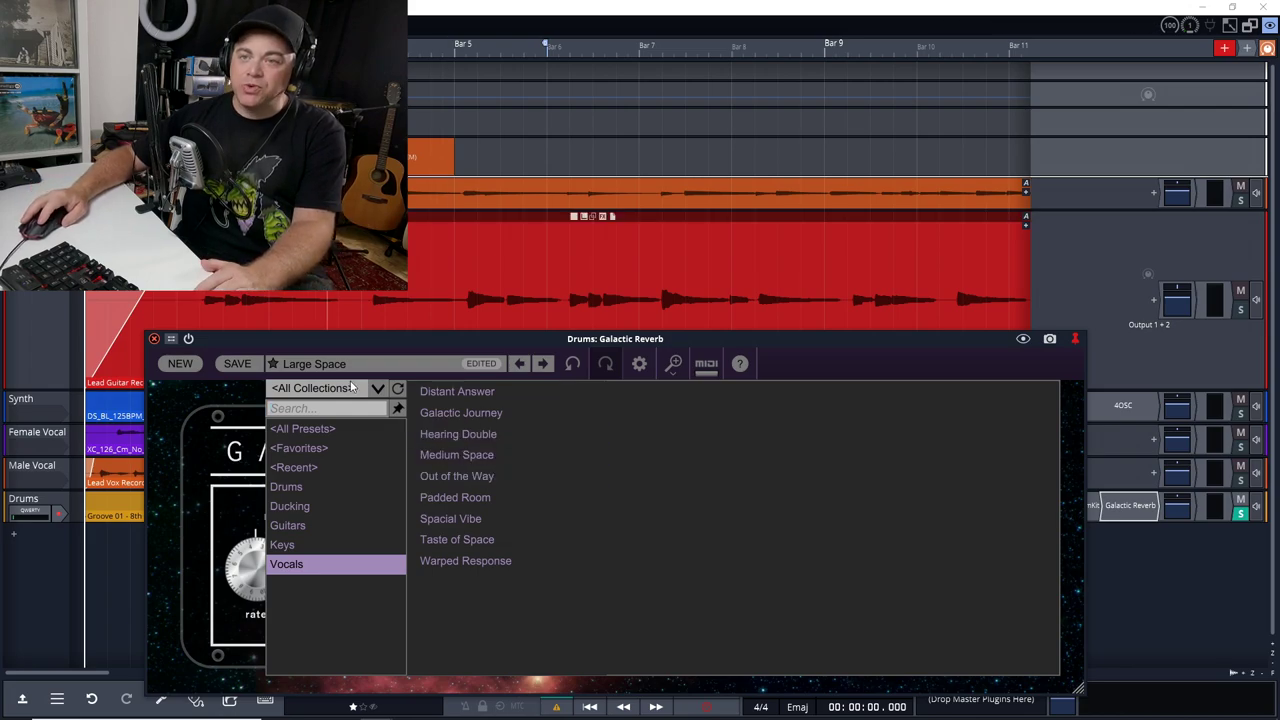
# Play the female vocal through the Distant Answer and Galactic Journey presets, comparing each with the reverb bypassed and enabled
pyautogui.press('space')
pyautogui.click(1106, 445)
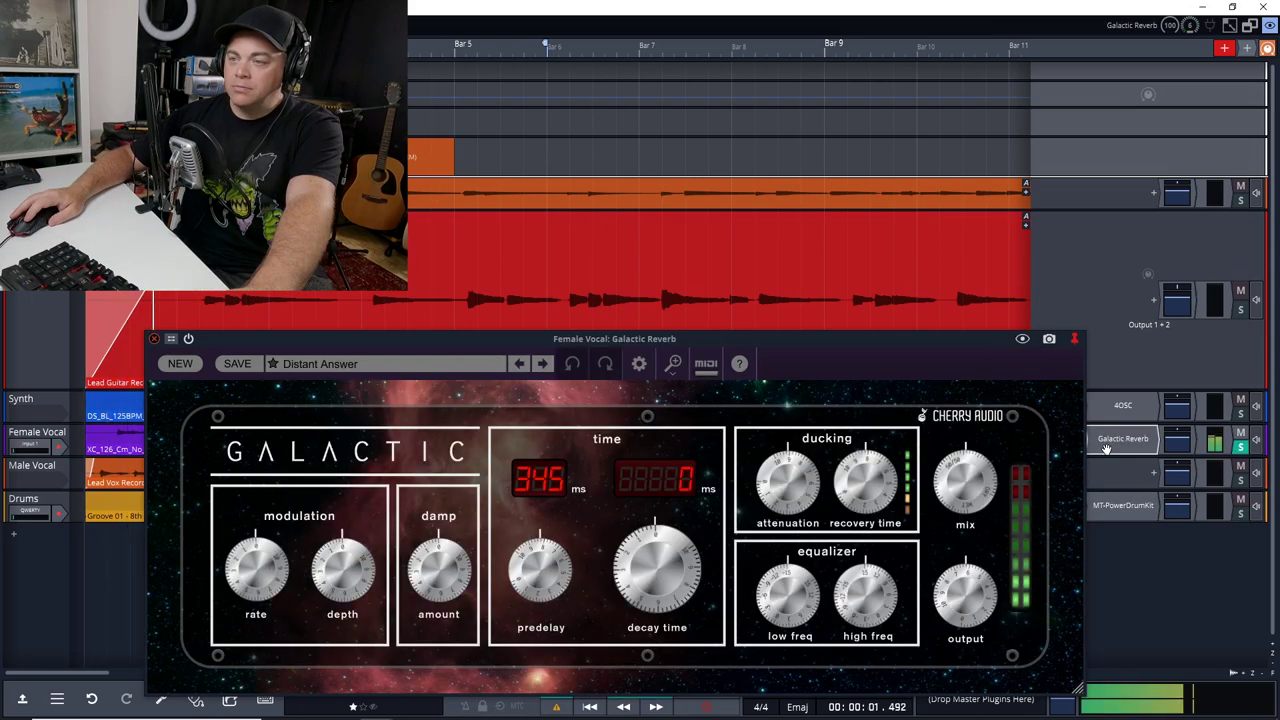
pyautogui.click(1106, 445)
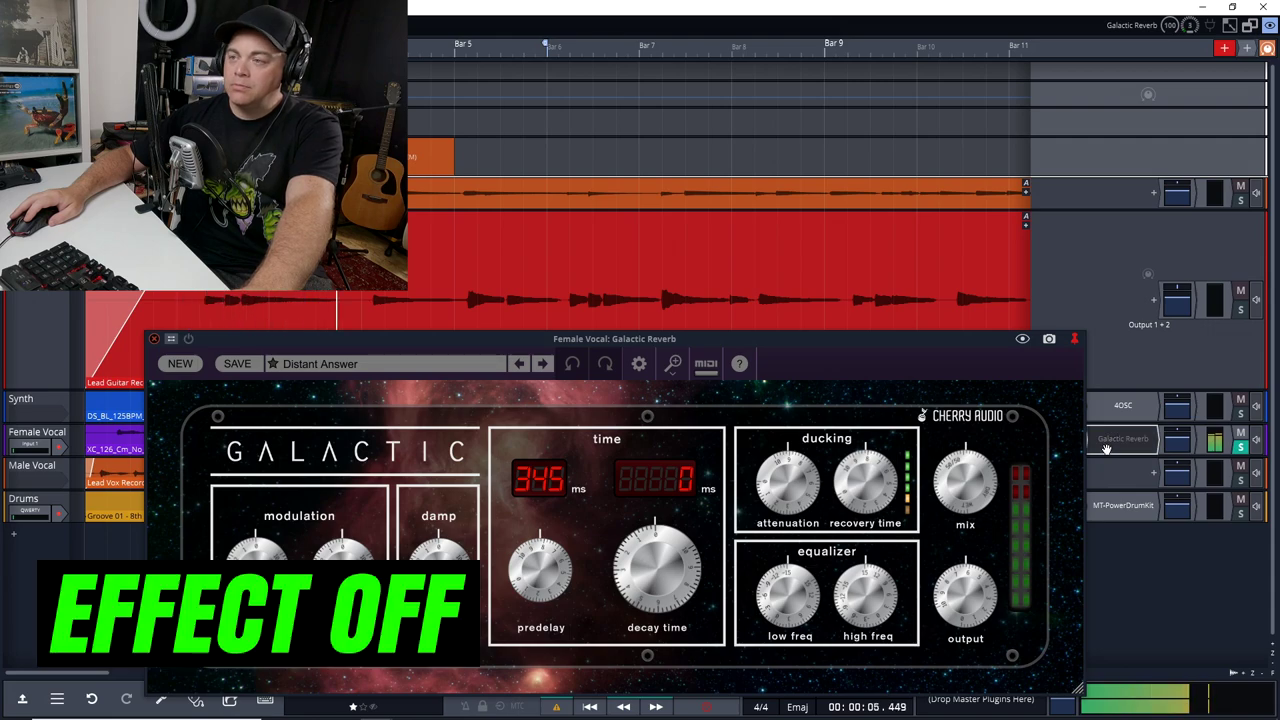
pyautogui.click(1106, 446)
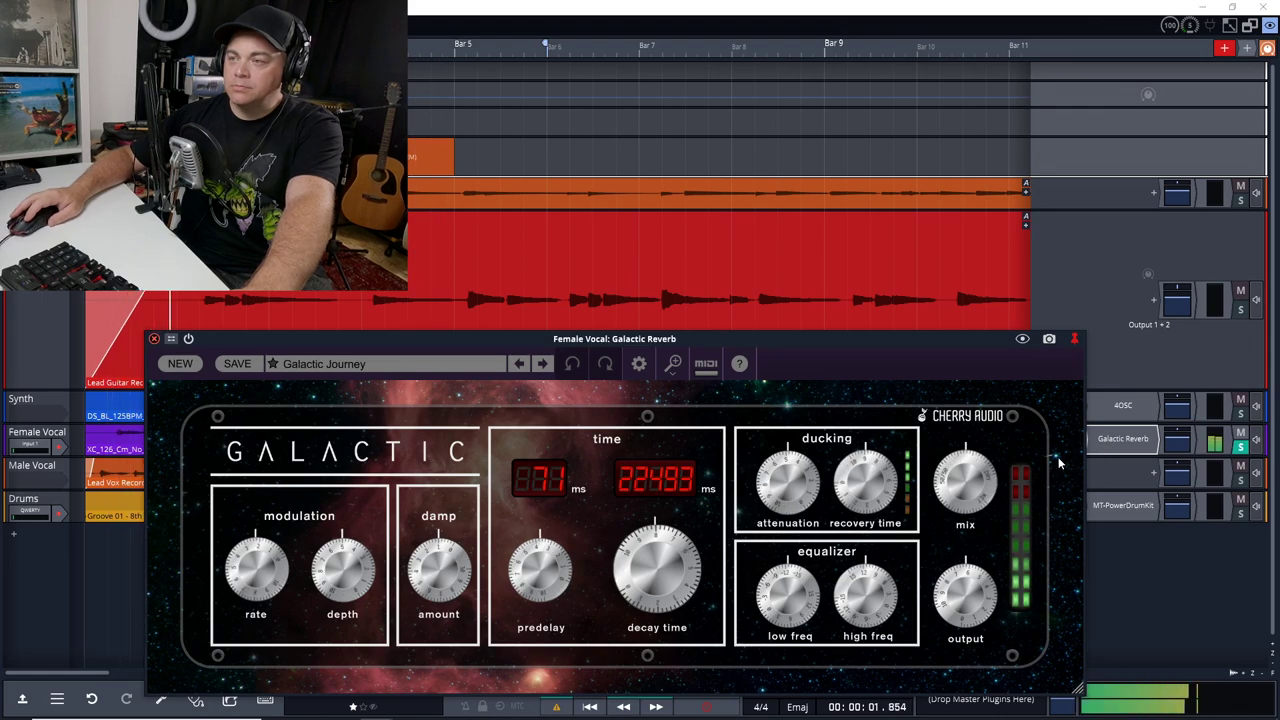
pyautogui.click(1120, 440)
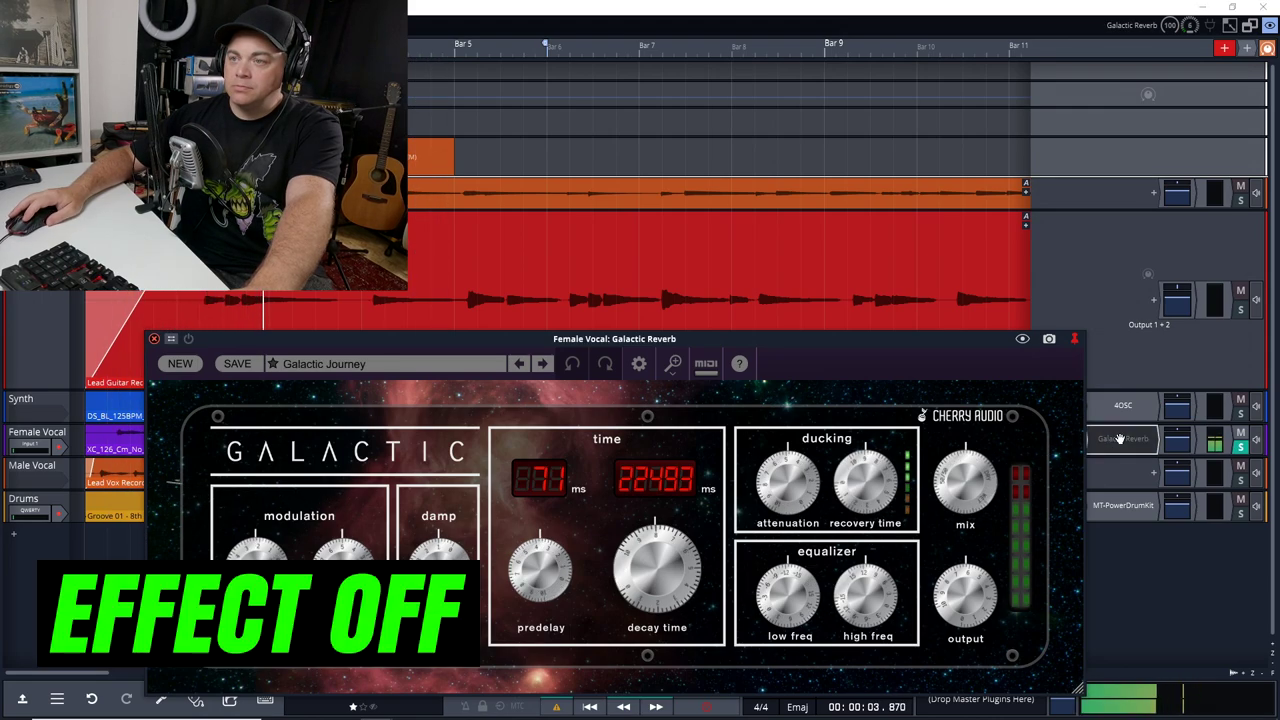
pyautogui.click(1120, 440)
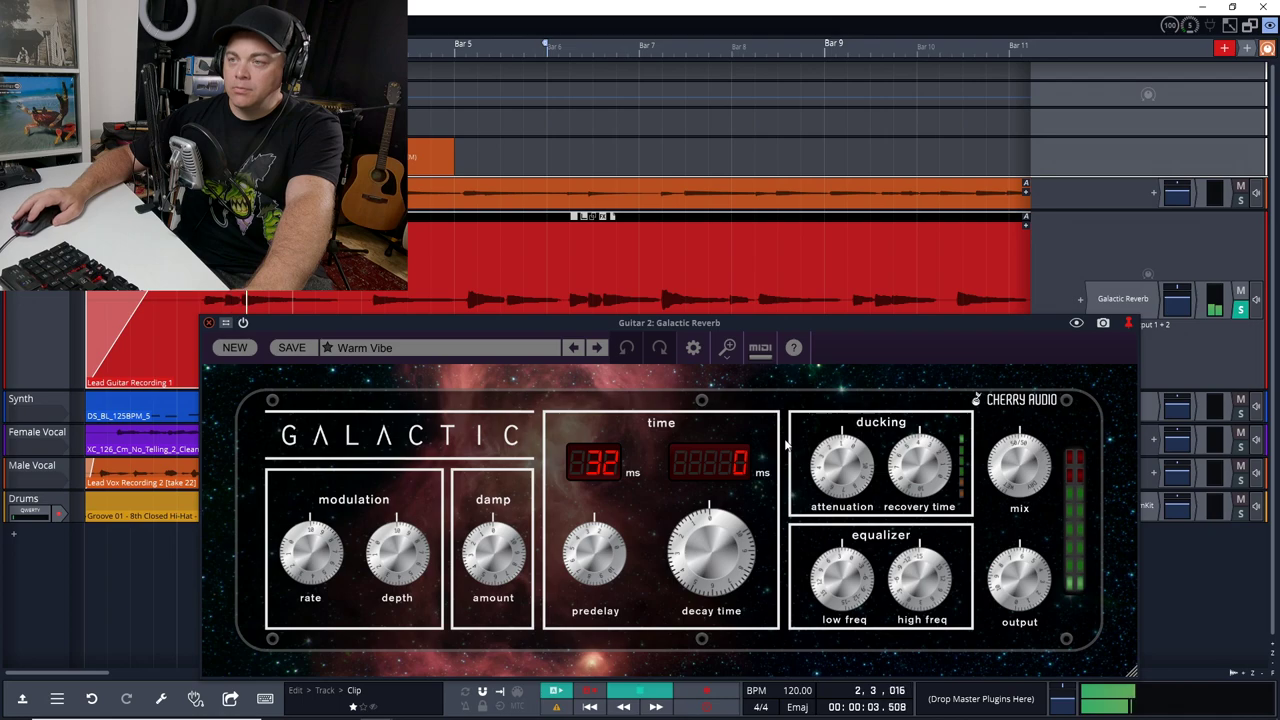
# Adjust the wet/dry mix of the guitar's Warm Vibe preset, and audition the presets through Clean Plate and Cozy Room to Dramatic Delay
pyautogui.moveTo(1013, 484)
pyautogui.mouseDown()
pyautogui.moveTo(1013, 505)
pyautogui.moveTo(1013, 494)
pyautogui.mouseUp()
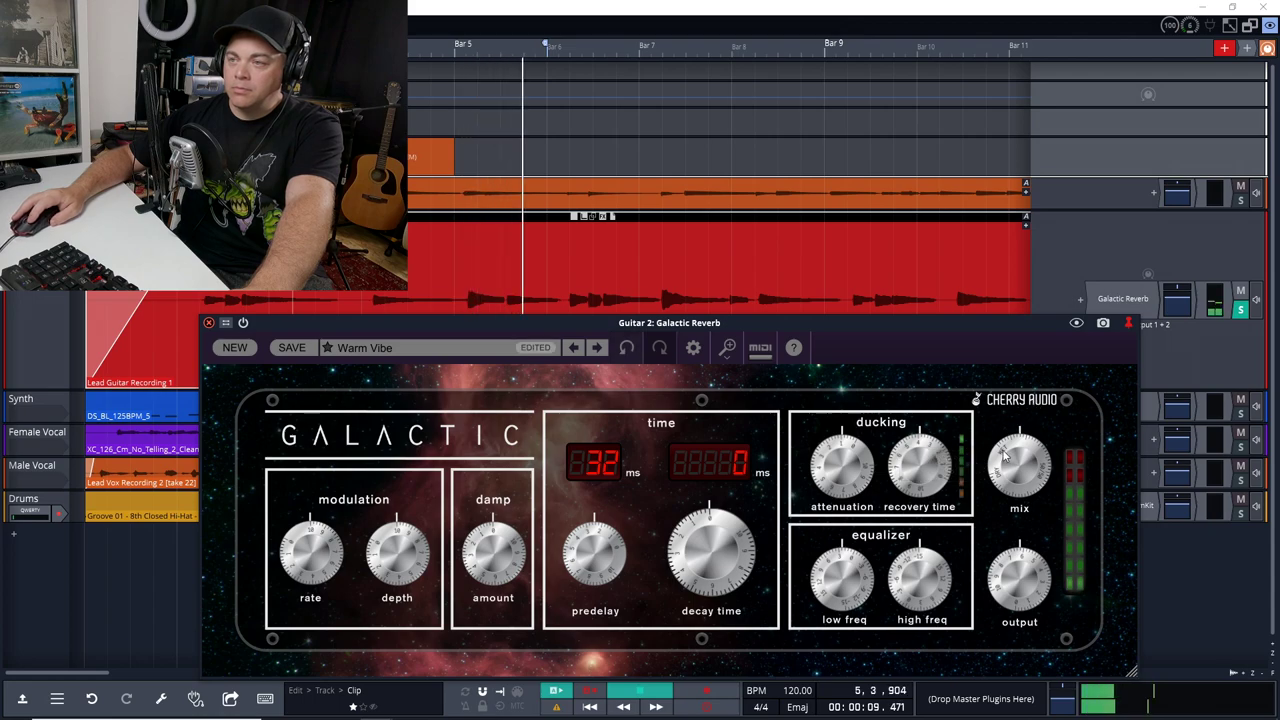
pyautogui.click(597, 347)
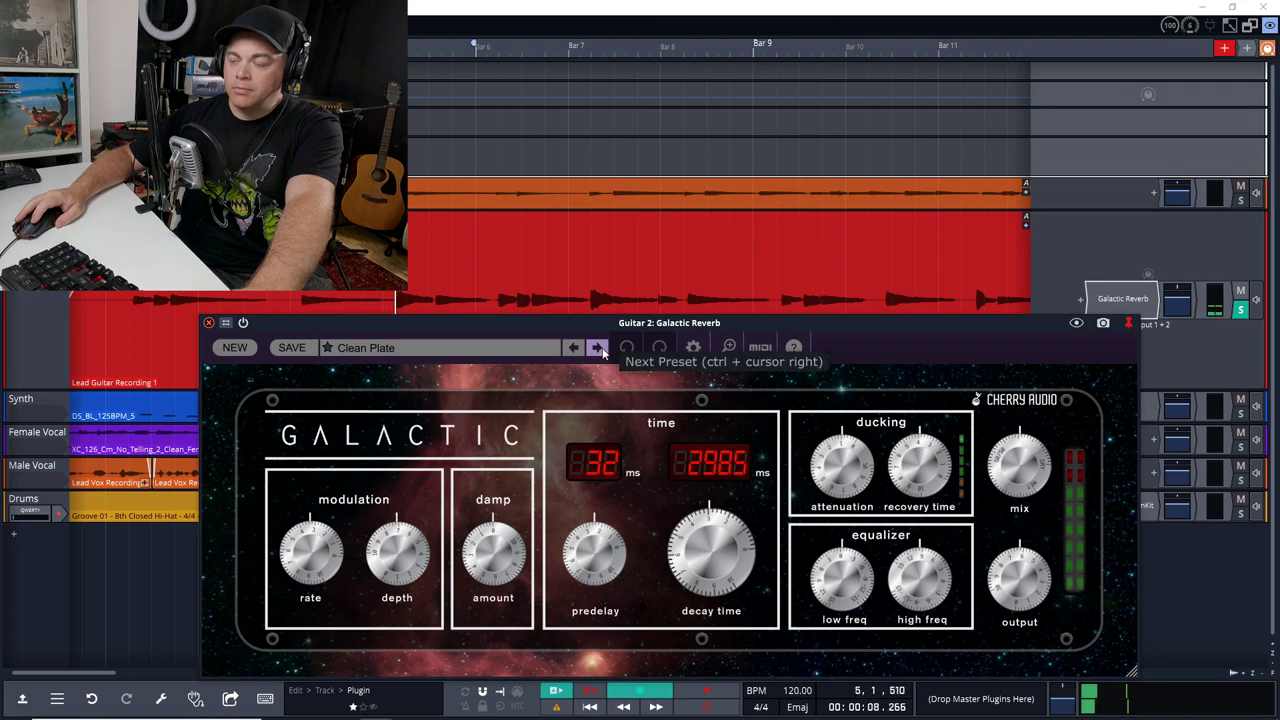
pyautogui.click(597, 348)
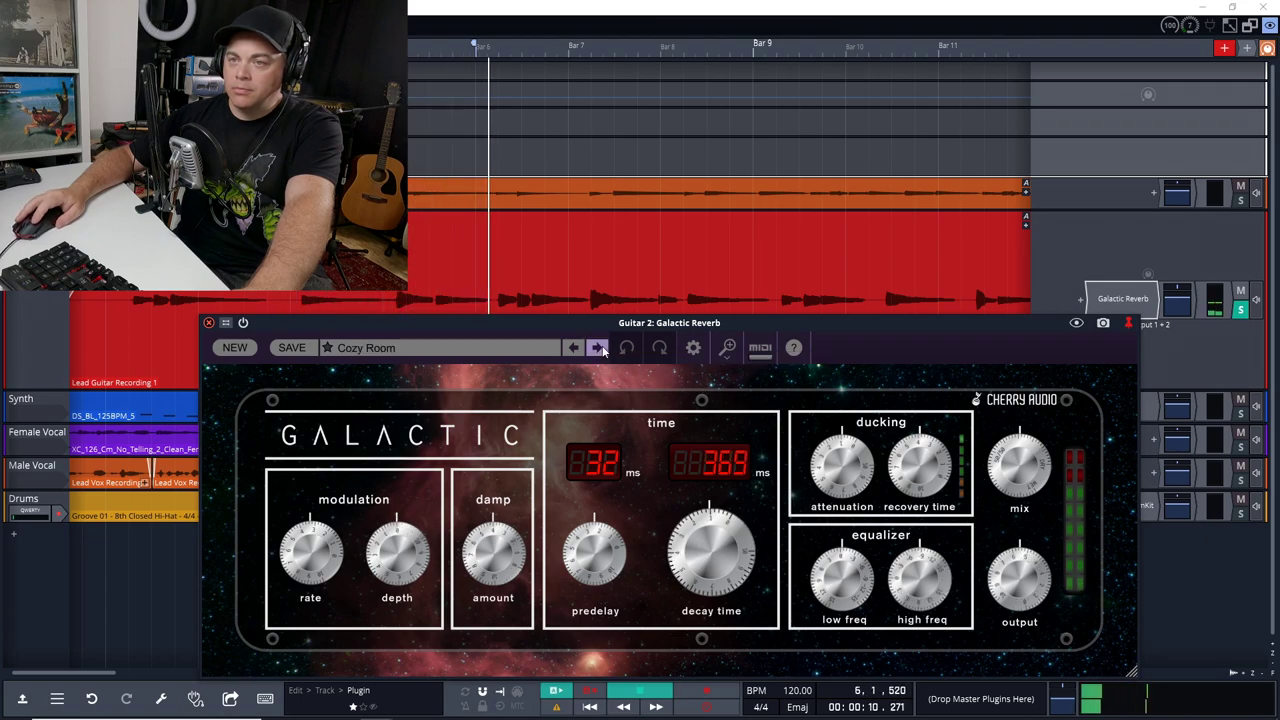
pyautogui.click(597, 348)
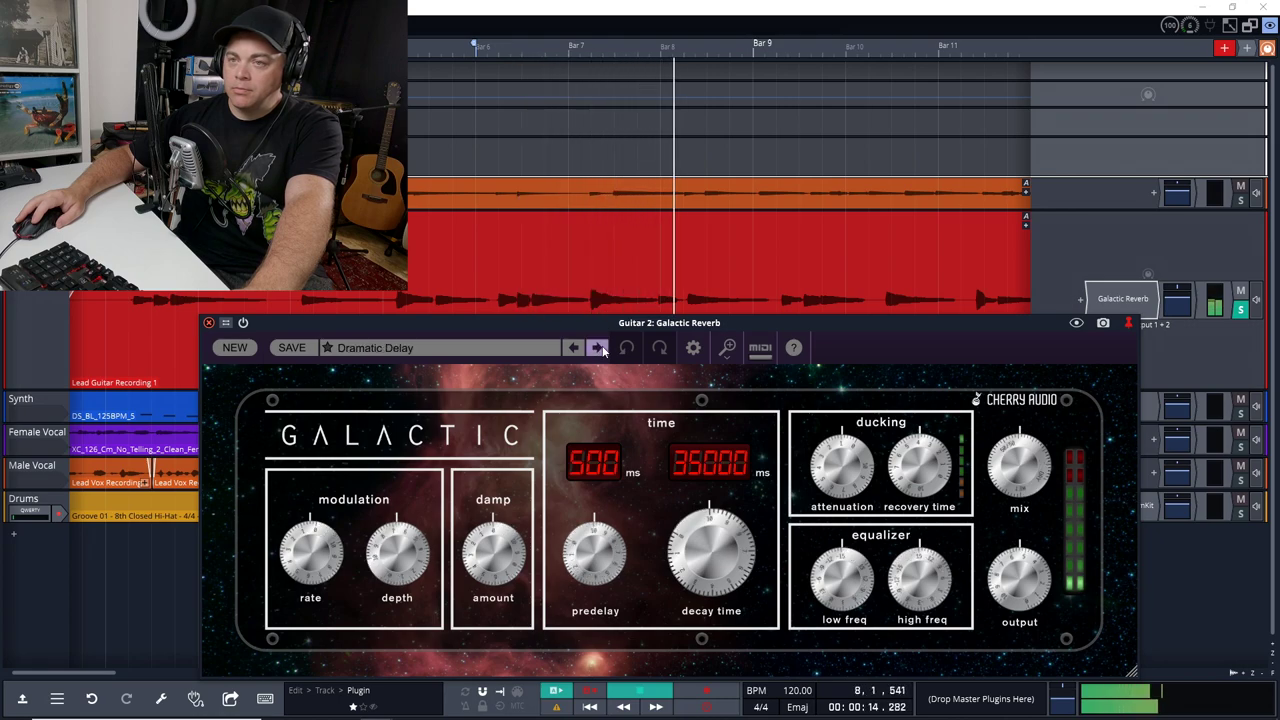
# Switch the guitar's reverb to the Lush Ambience preset and adjust its wet/dry mix during playback
pyautogui.click(598, 350)
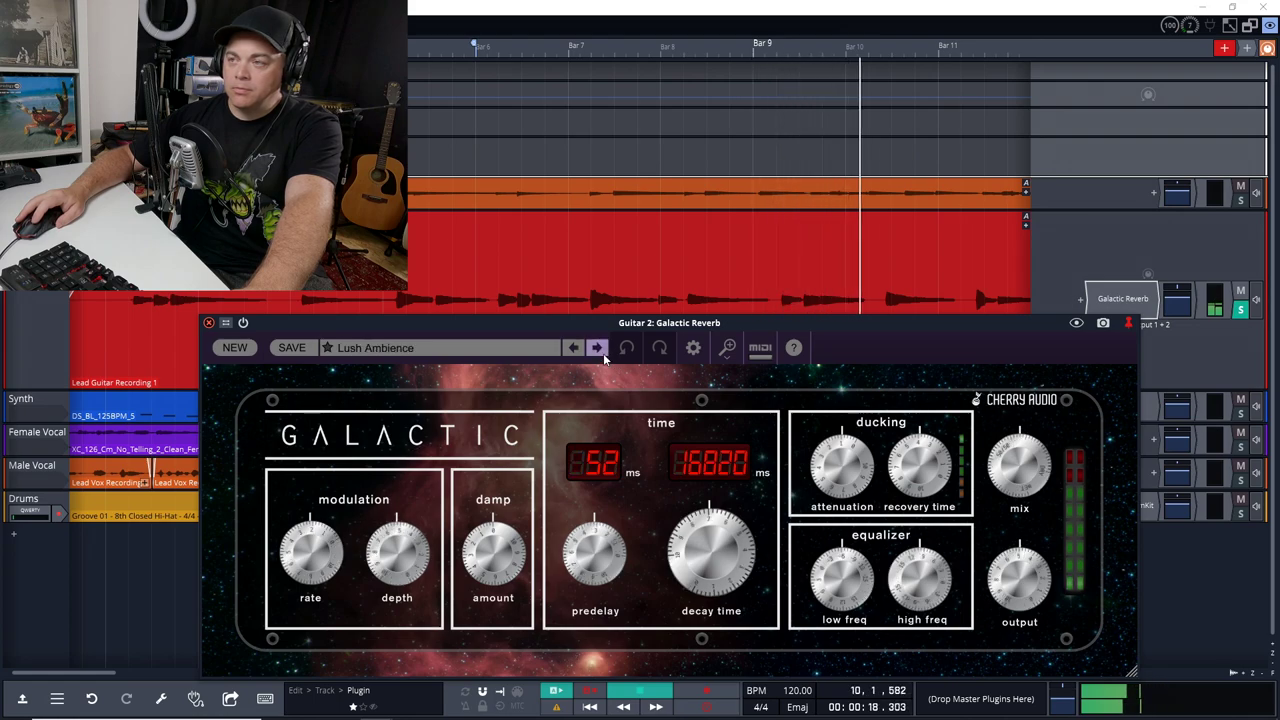
pyautogui.moveTo(1010, 468)
pyautogui.moveTo(1010, 468); pyautogui.dragTo(1007, 478)
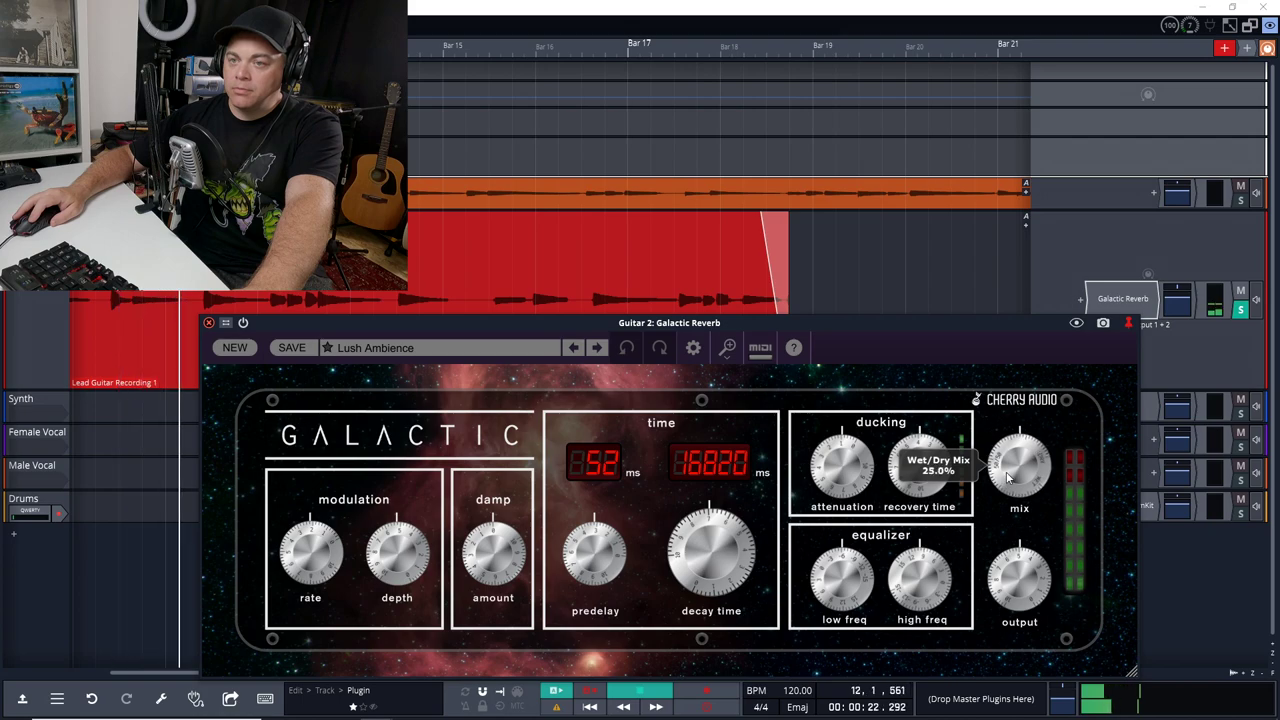
pyautogui.moveTo(278, 525)
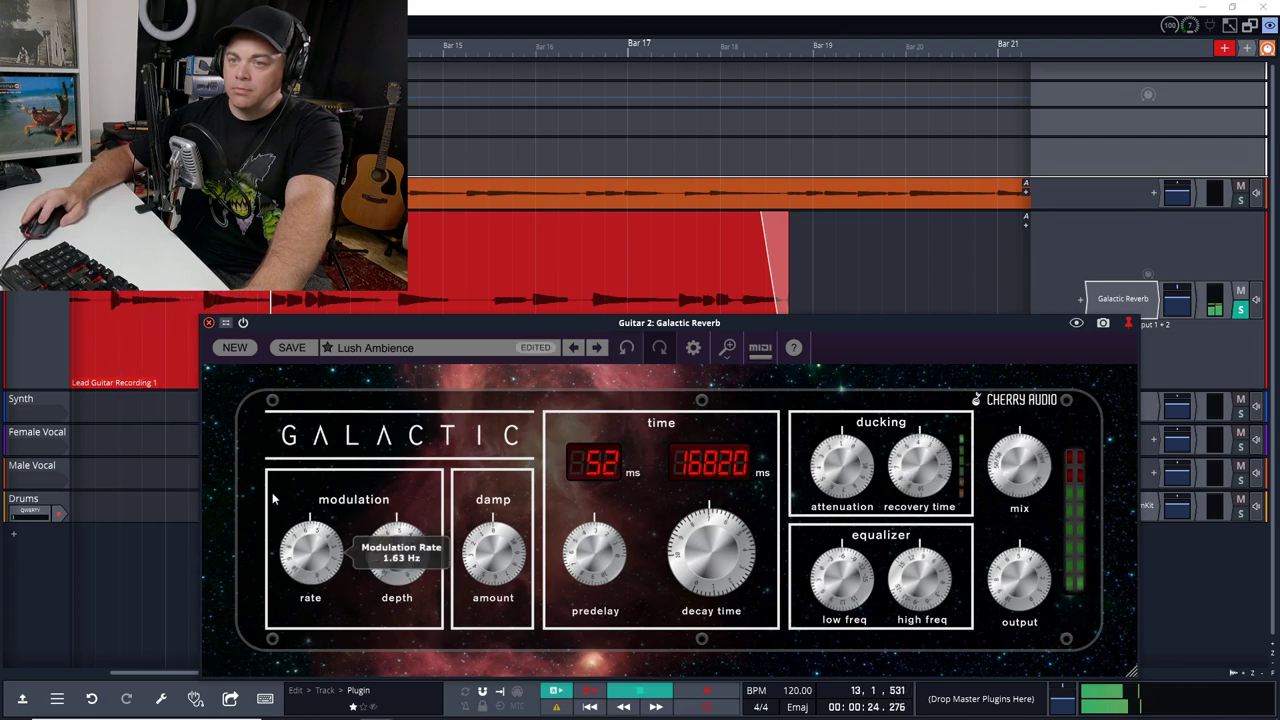
pyautogui.moveTo(390, 537)
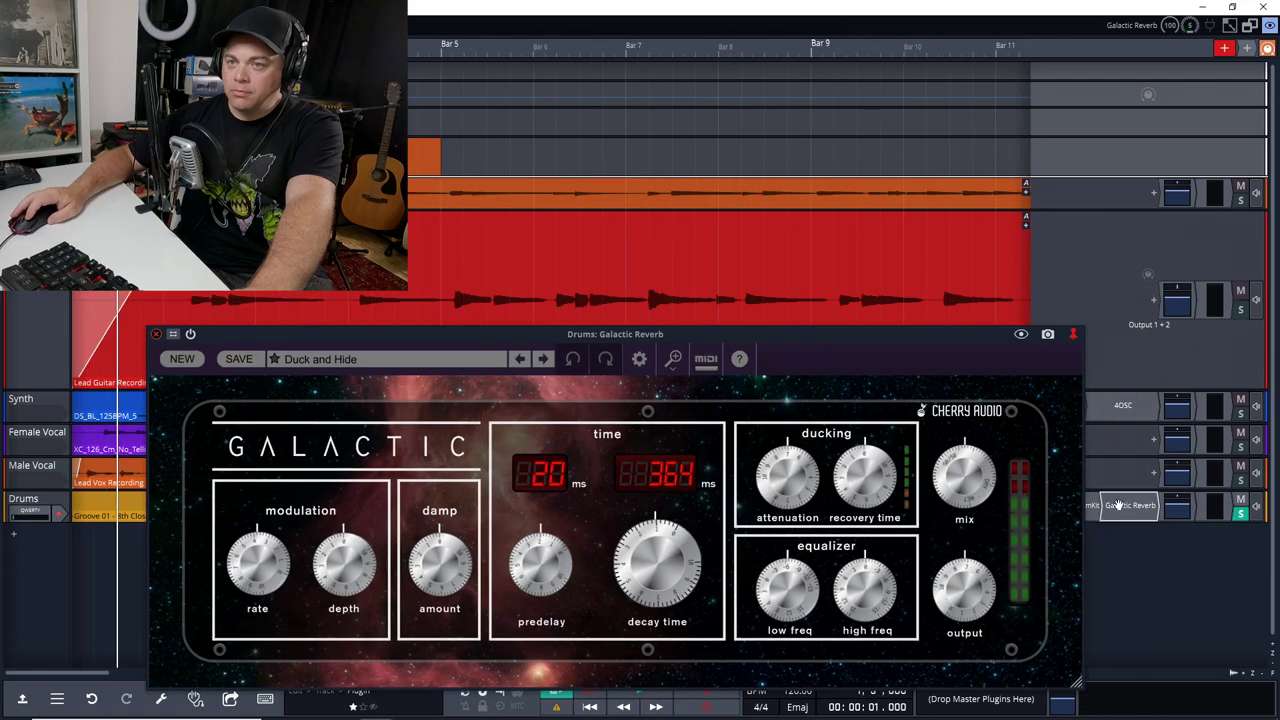
# Audition the Large Space, Little Breather and Reflector presets on the drums, adjusting the wet/dry mix of Large Space and Reflector
pyautogui.click(541, 360)
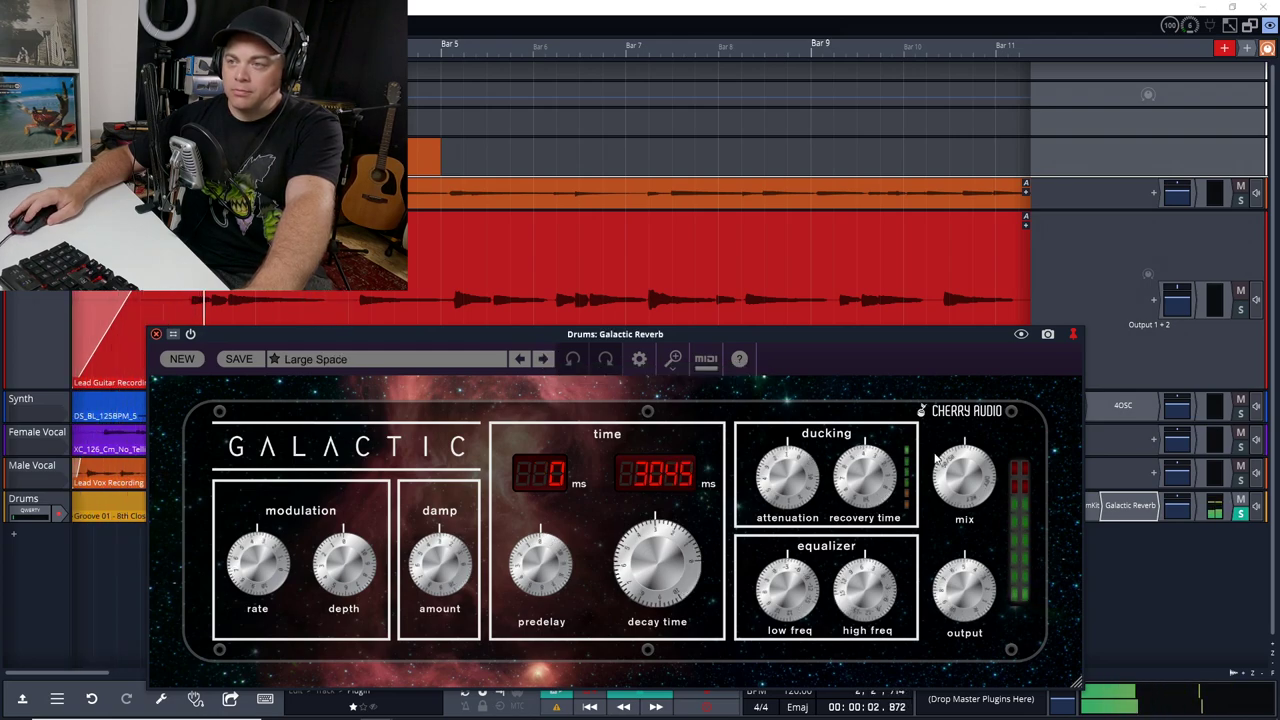
pyautogui.moveTo(955, 483)
pyautogui.moveTo(955, 487); pyautogui.dragTo(955, 489)
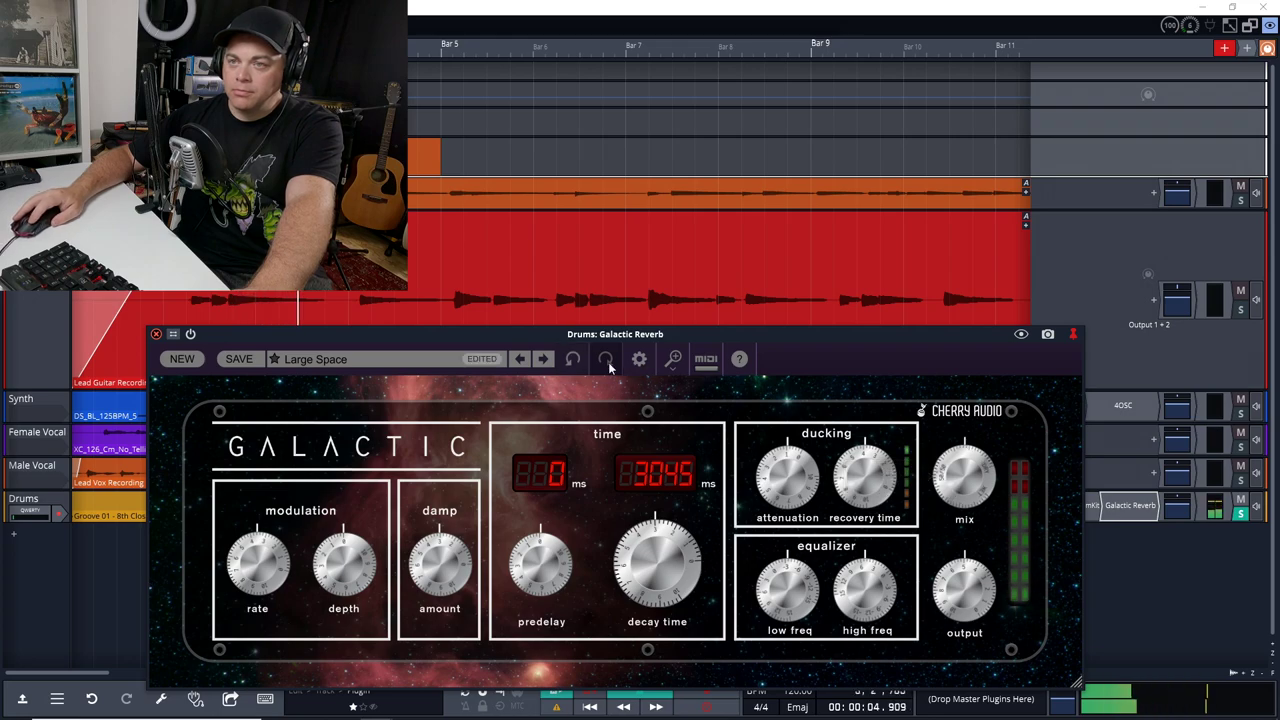
pyautogui.click(545, 360)
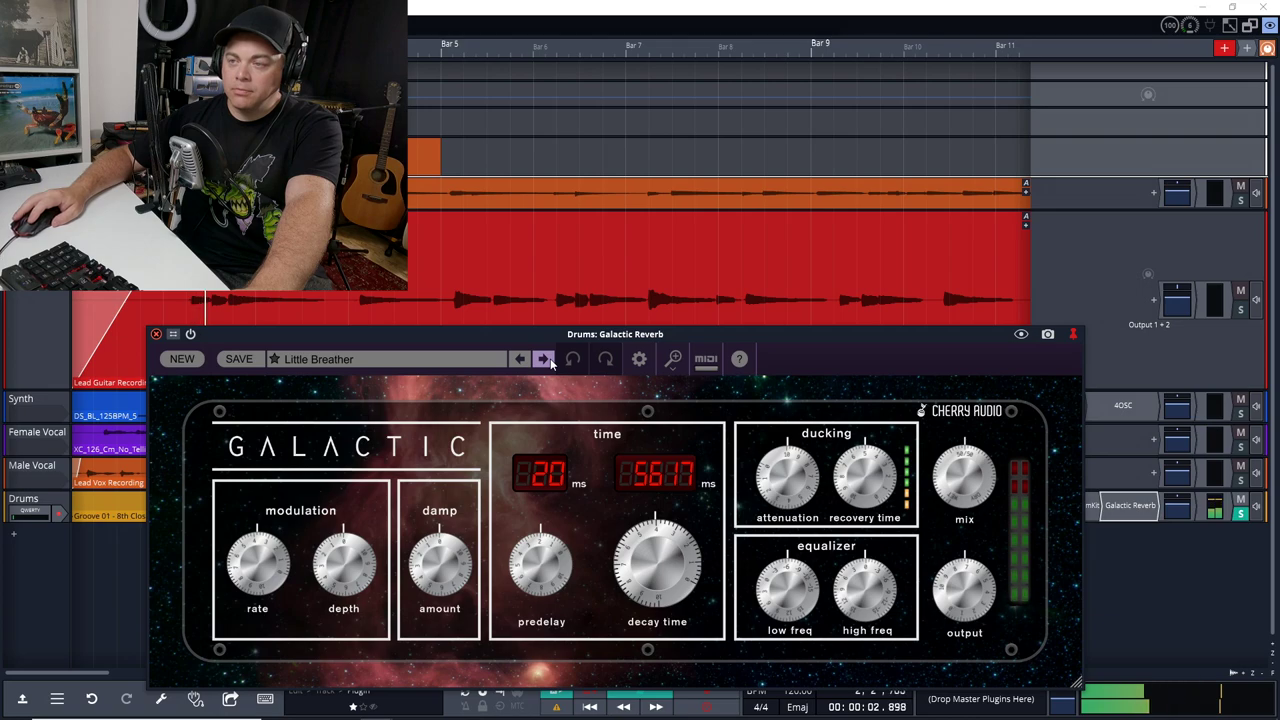
pyautogui.click(543, 360)
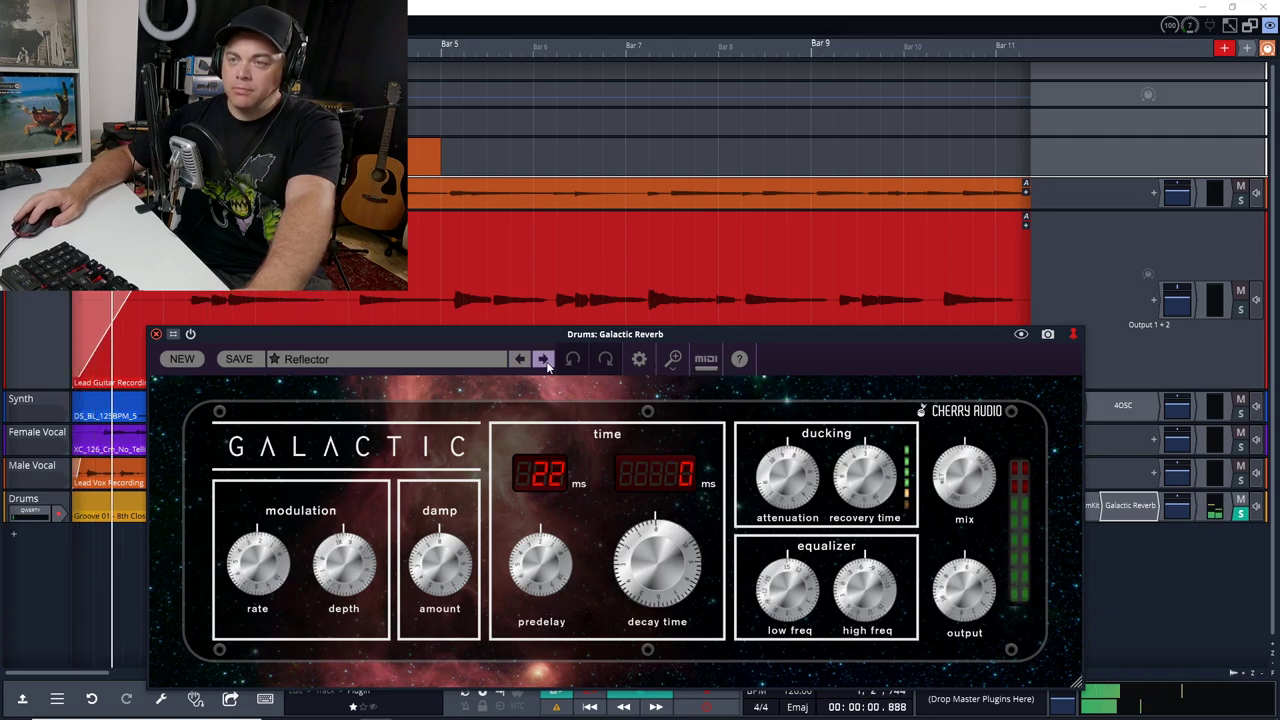
pyautogui.moveTo(957, 478); pyautogui.dragTo(972, 445)
# Audition the remaining drum presets from Reversed Tail and Snare Space through Tile Bathroom to Useful Room
pyautogui.click(543, 359)
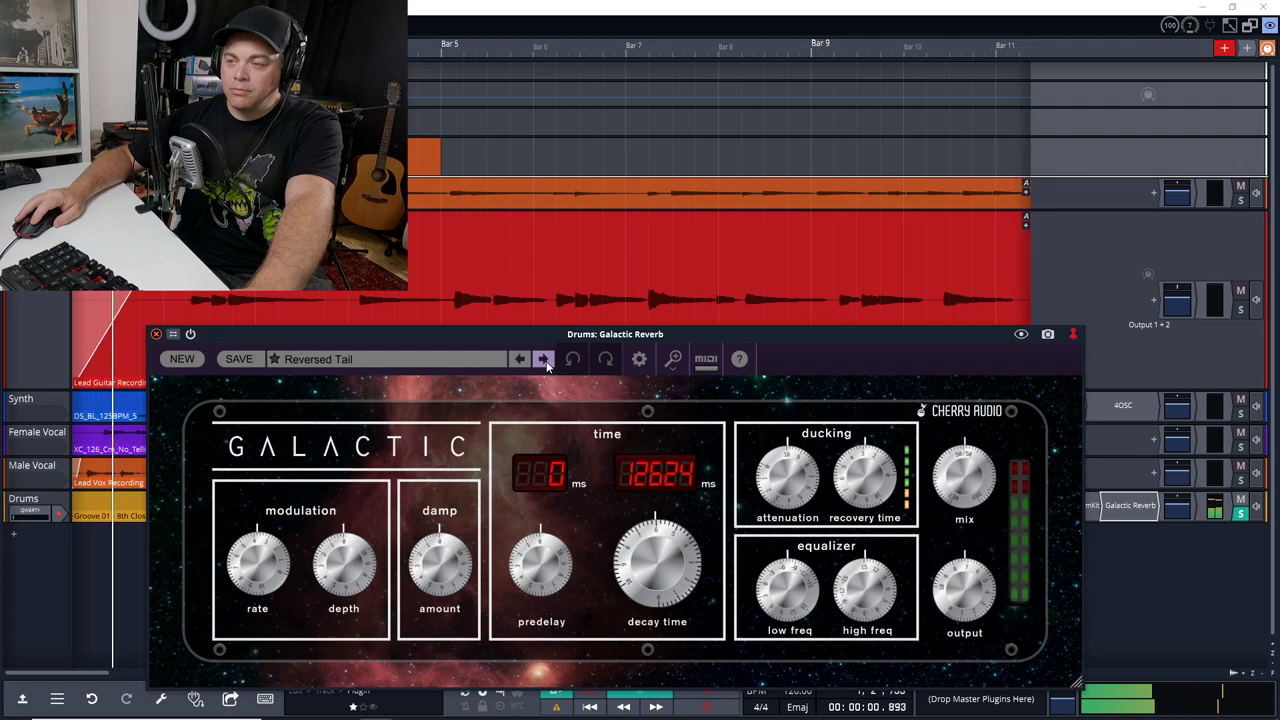
pyautogui.click(543, 359)
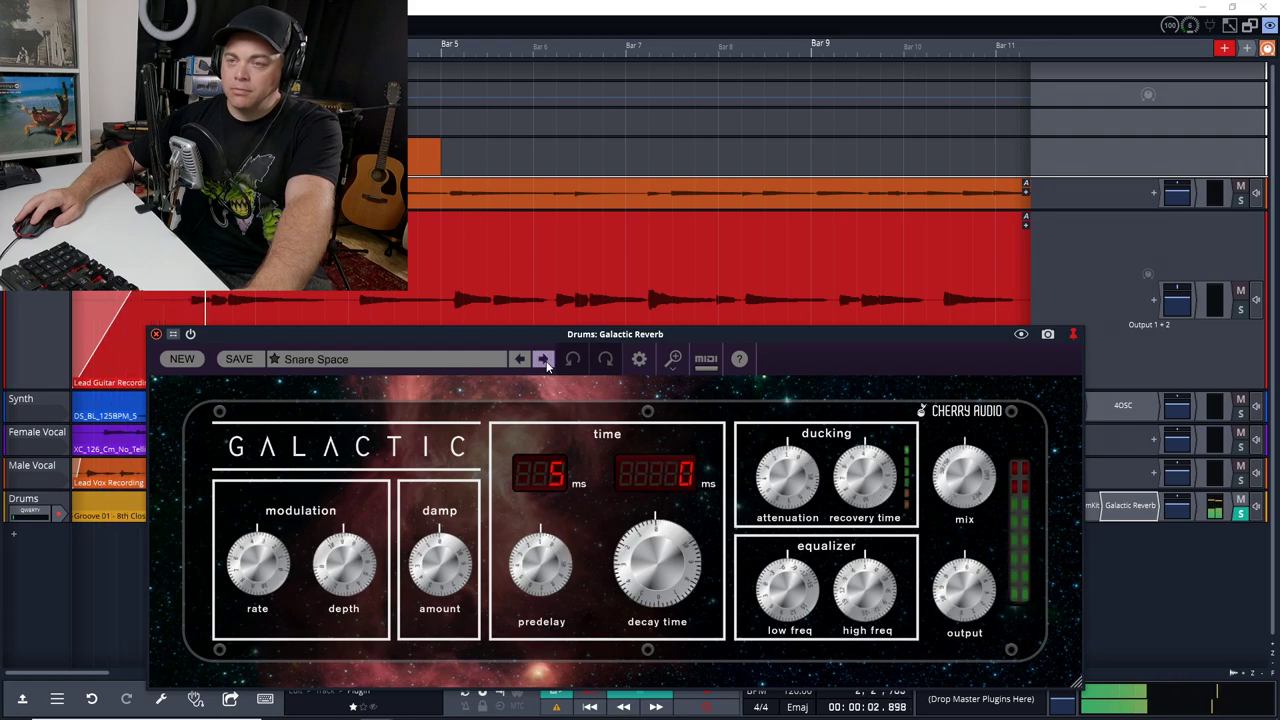
pyautogui.click(543, 359)
pyautogui.click(543, 359)
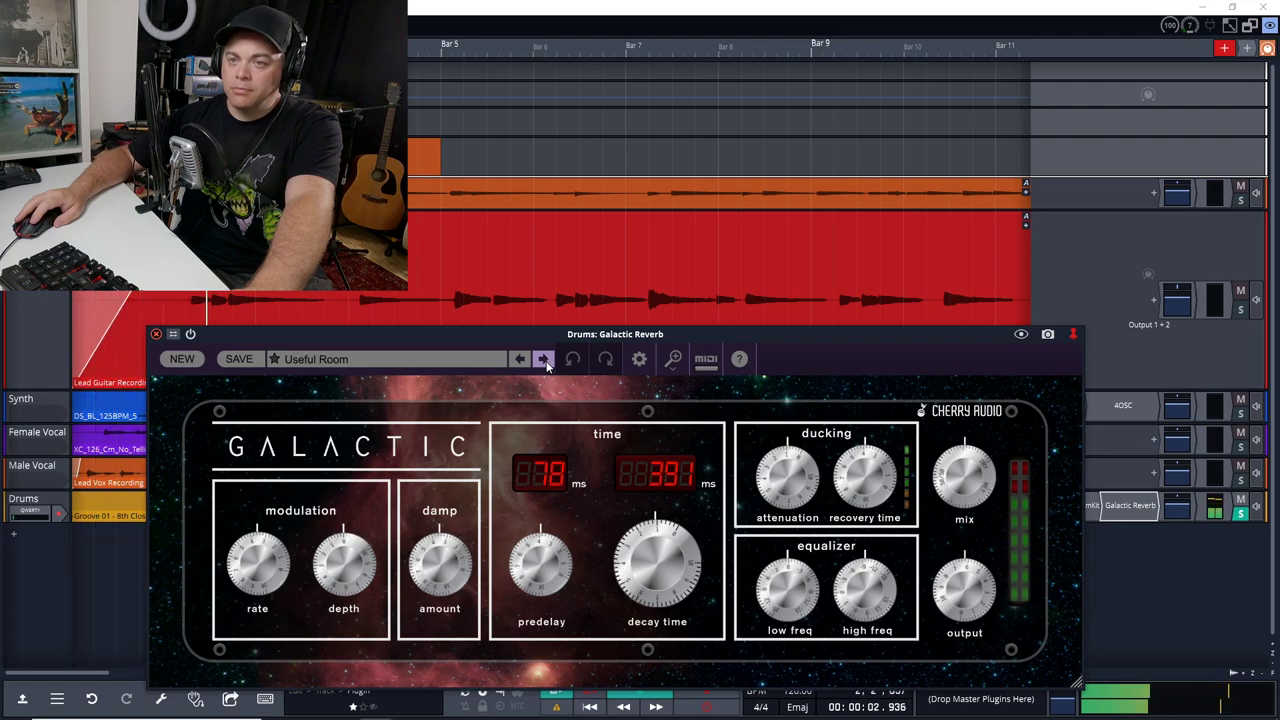
# Audition the Ducking category presets Heavy Breather, Pump it Up and Quick Recovery on the drums, ending with Subtle Vox loaded
pyautogui.click(330, 359)
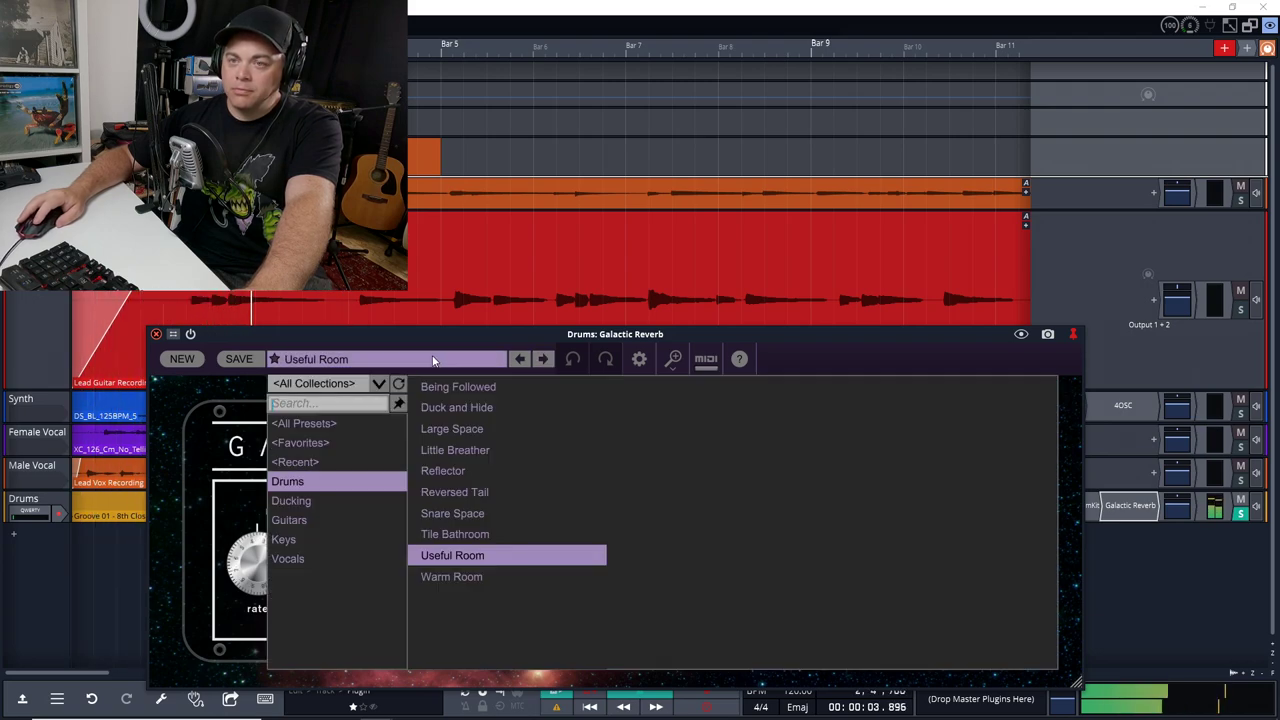
pyautogui.click(316, 505)
pyautogui.click(475, 407)
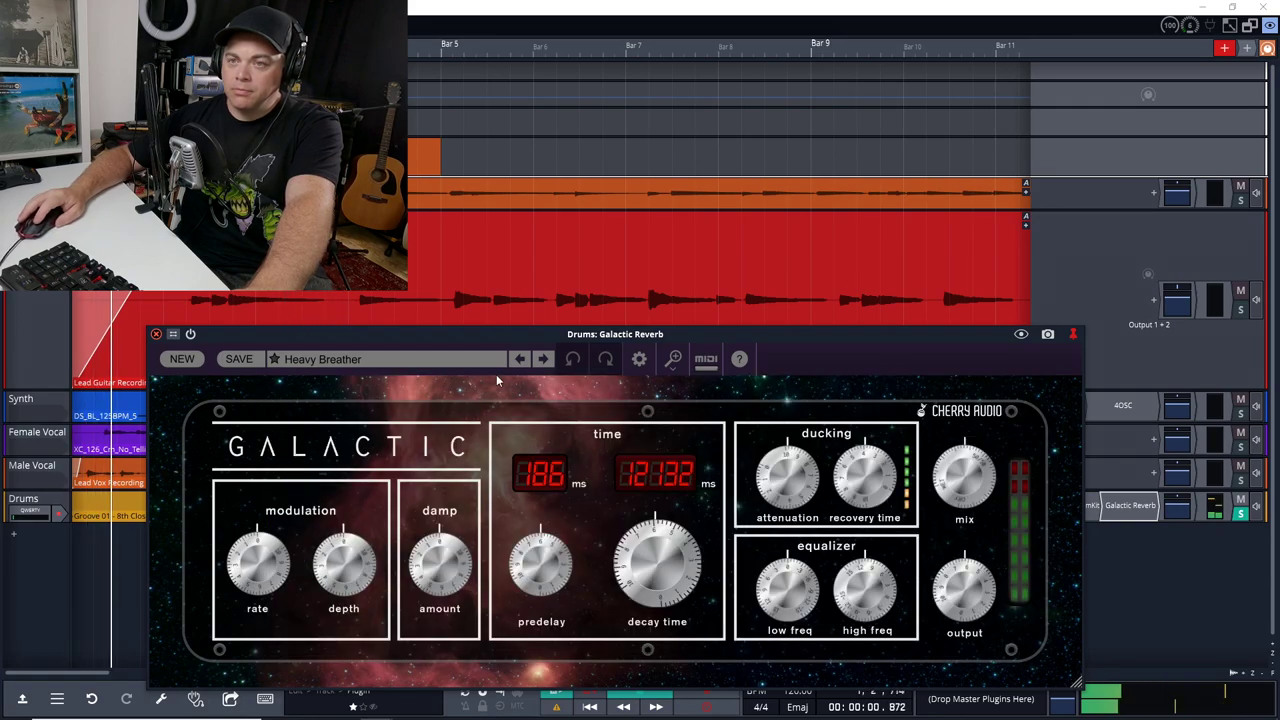
pyautogui.click(412, 362)
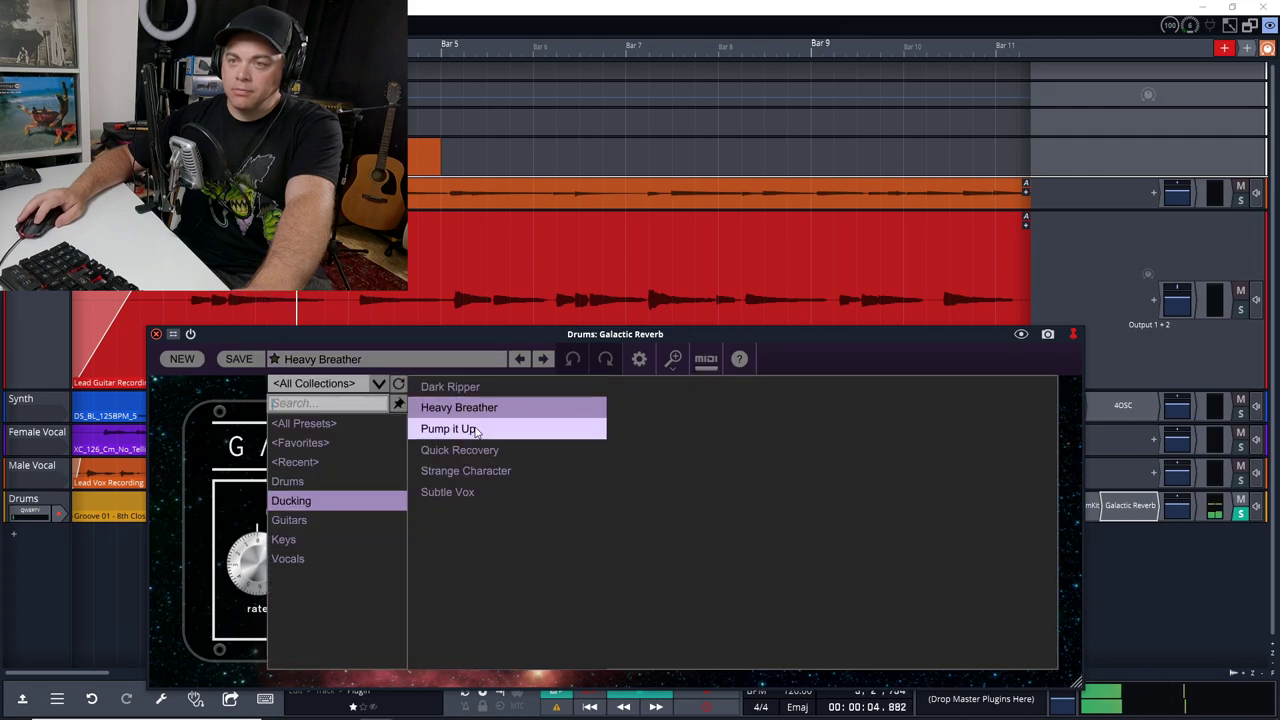
pyautogui.click(452, 428)
pyautogui.click(380, 362)
pyautogui.click(460, 450)
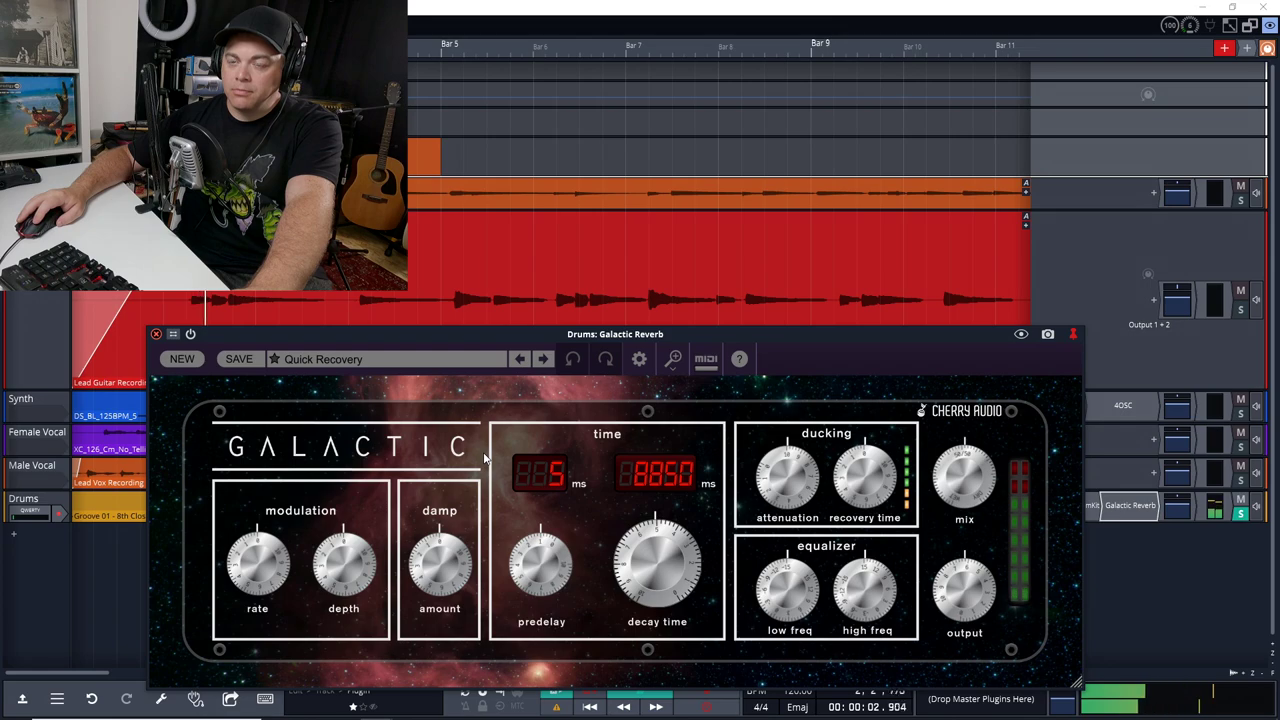
pyautogui.click(326, 362)
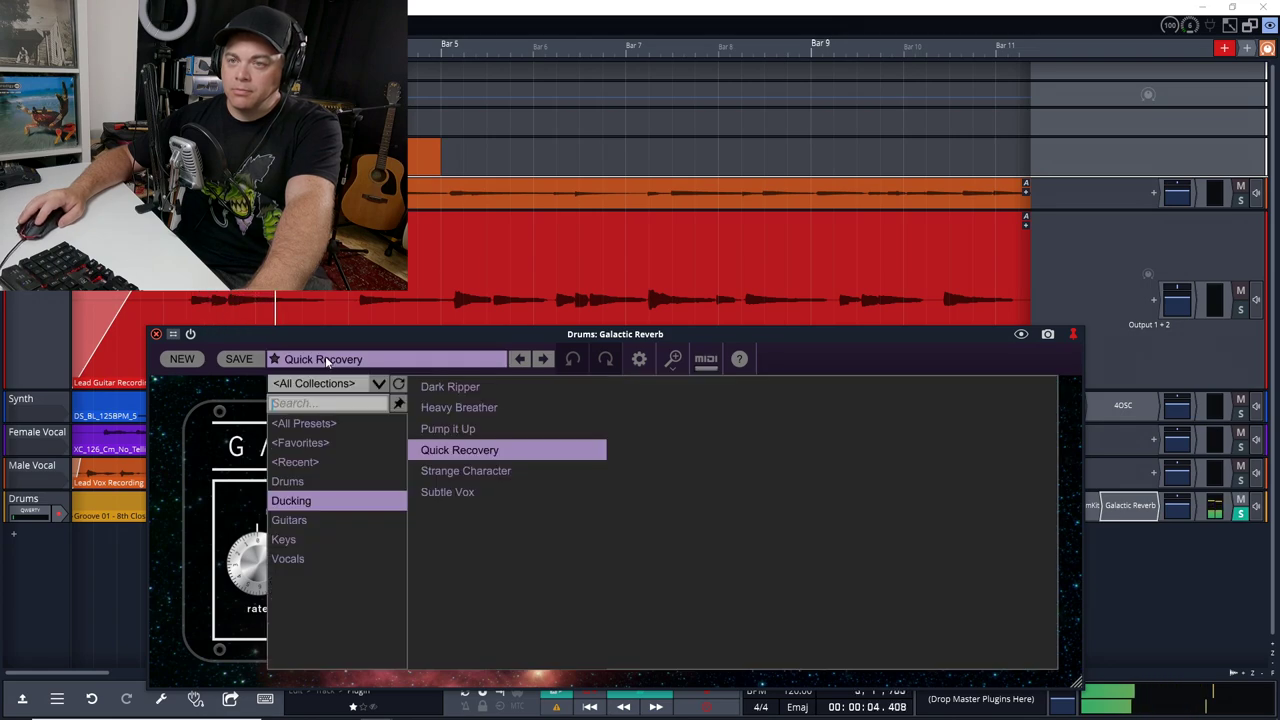
pyautogui.click(540, 492)
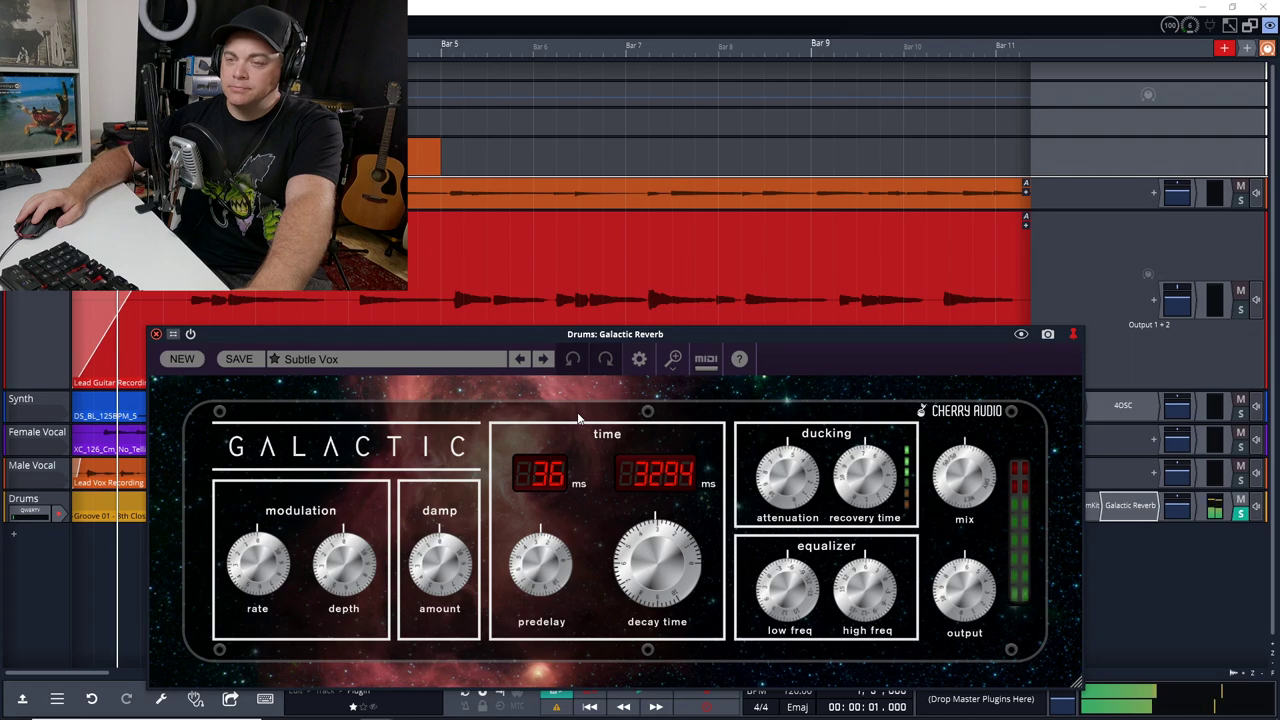
pyautogui.moveTo(820, 456)
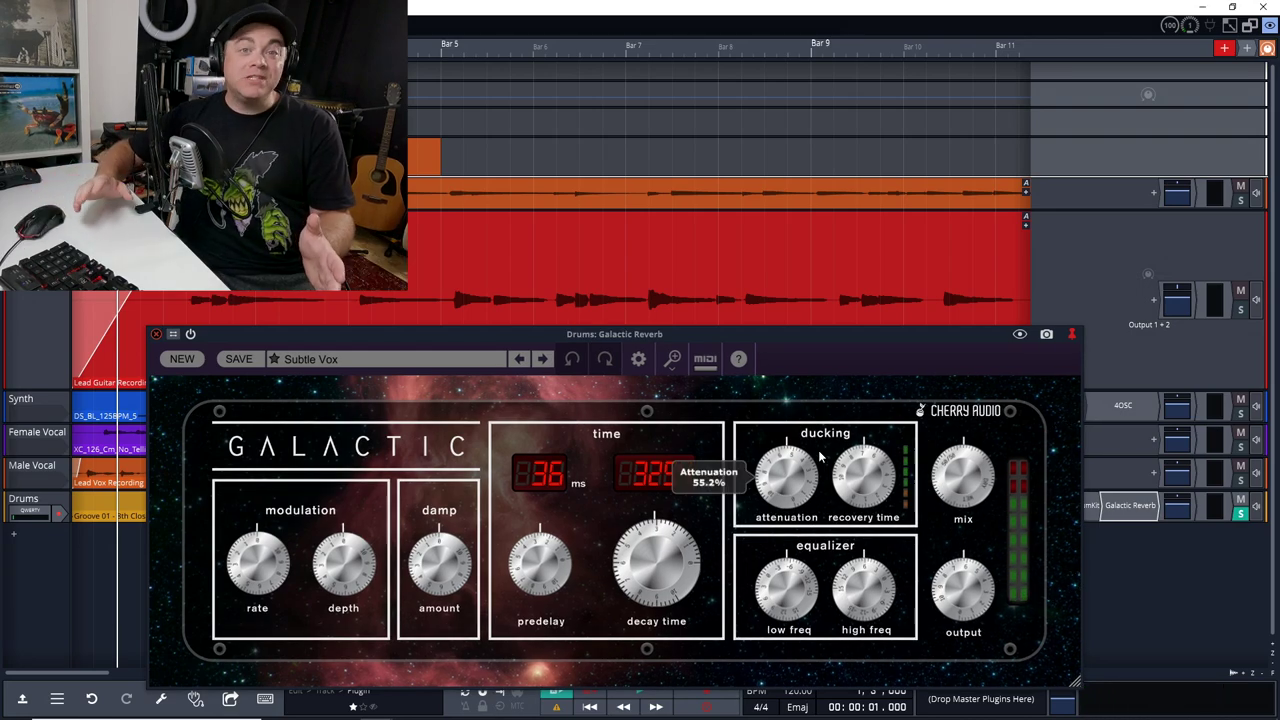